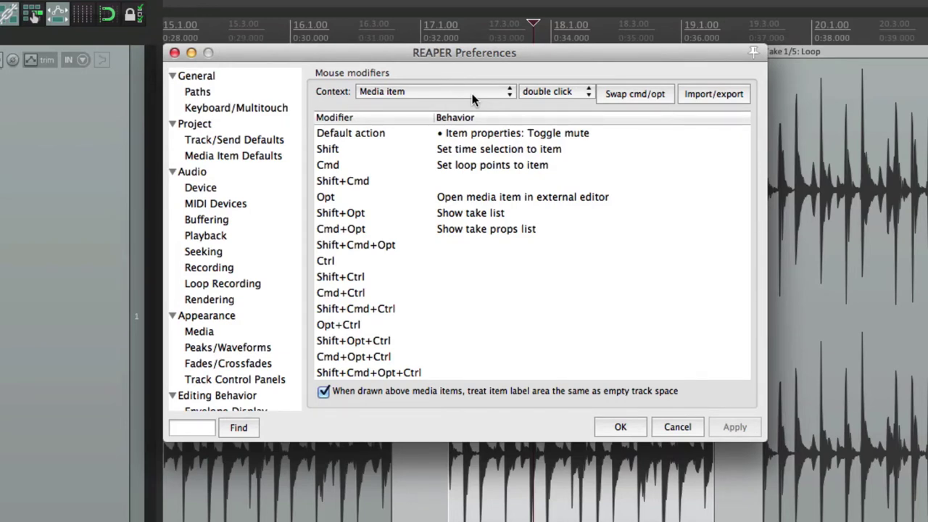
- For the Media item bottom half context, set the left click default action to Add stretch marker
{"action": "left_click", "coordinate": [472, 94]}
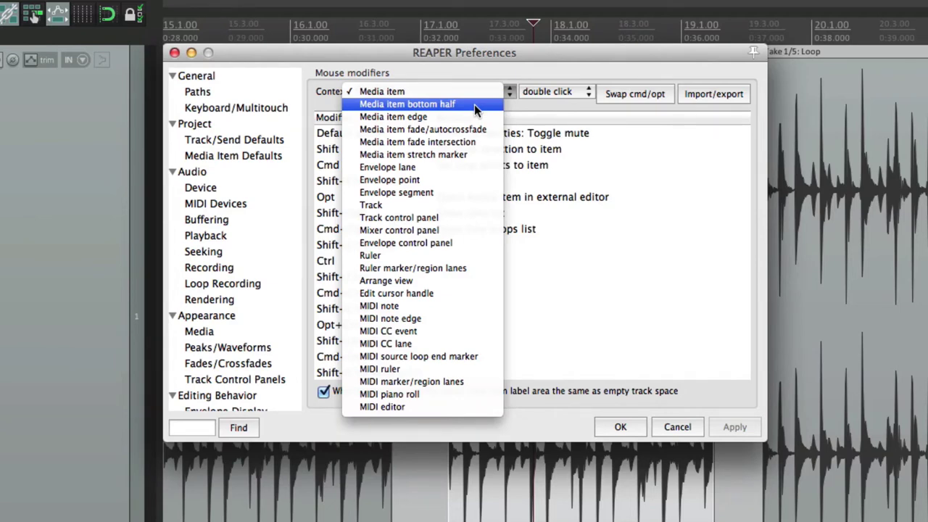
{"action": "left_click", "coordinate": [474, 105]}
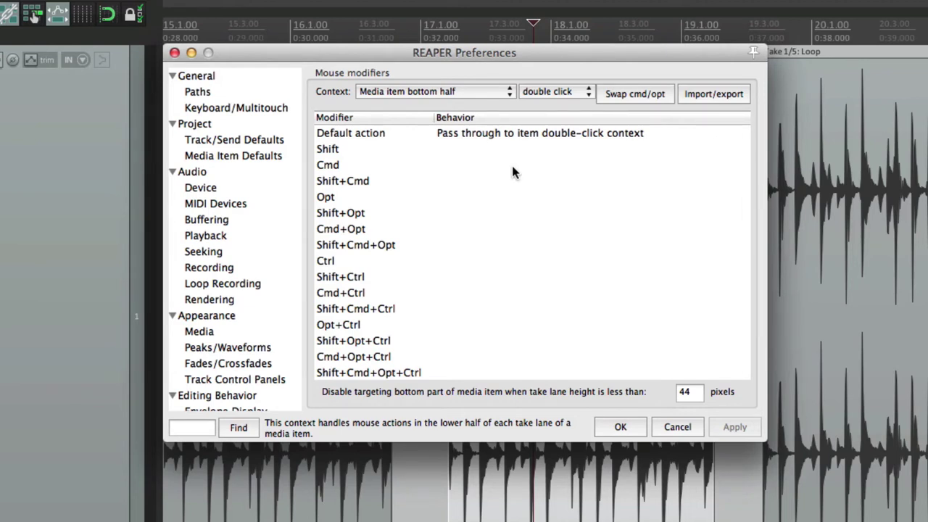
{"action": "left_click", "coordinate": [558, 91]}
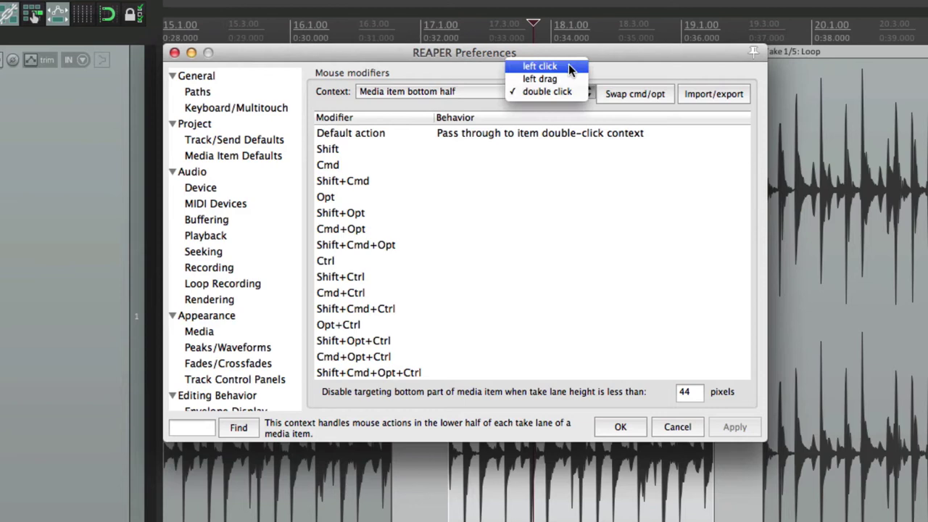
{"action": "left_click", "coordinate": [568, 66]}
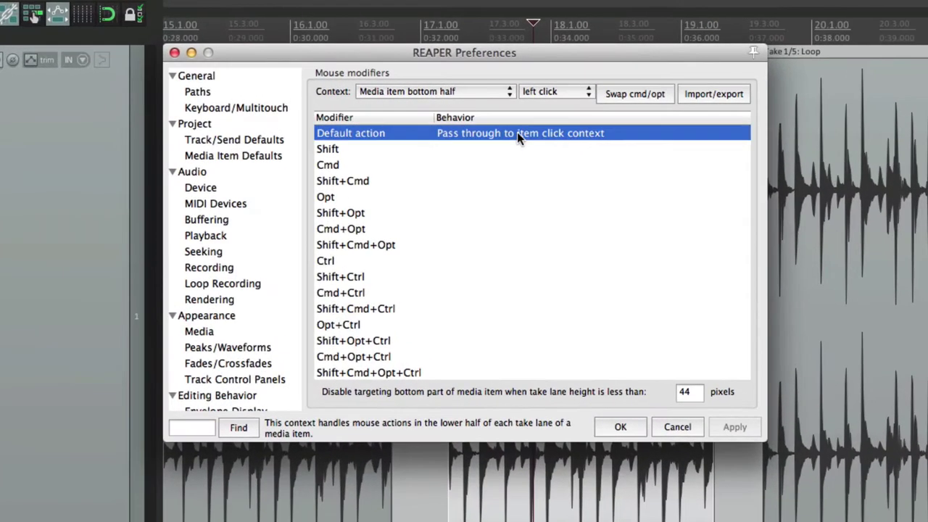
{"action": "left_click", "coordinate": [546, 124]}
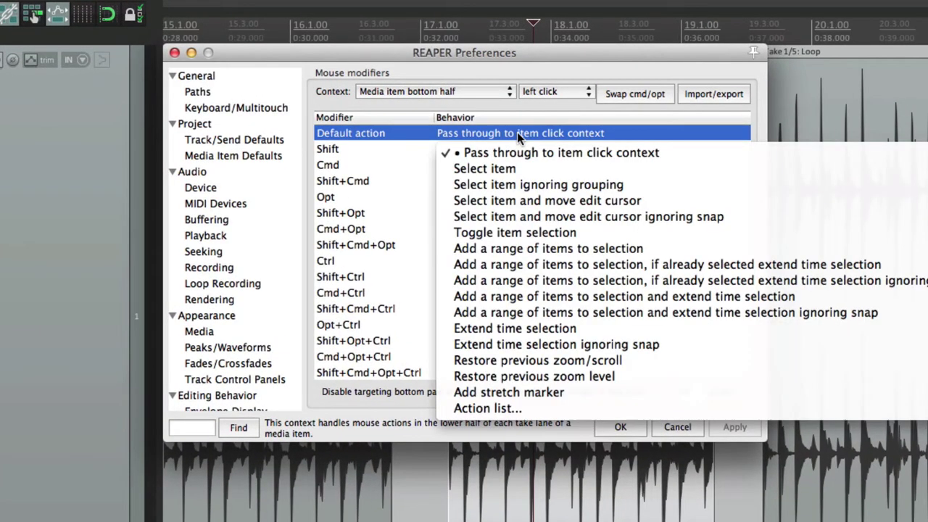
{"action": "left_click", "coordinate": [585, 392]}
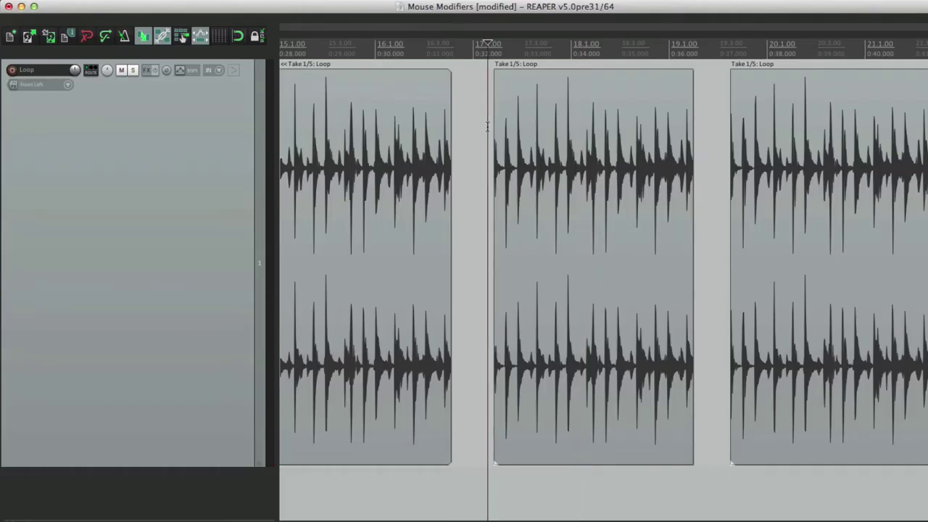
- Select the middle Loop item and add six stretch markers along its lower half
{"action": "left_click", "coordinate": [611, 109]}
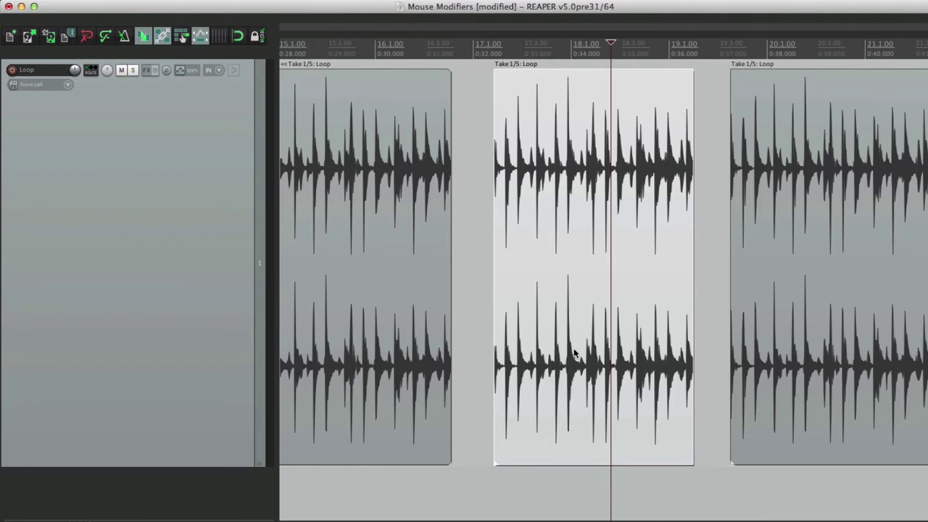
{"action": "left_click", "coordinate": [551, 368]}
{"action": "scroll", "coordinate": [553, 360], "scroll_direction": "up", "scroll_amount": 3}
{"action": "scroll", "coordinate": [553, 361], "scroll_direction": "up", "scroll_amount": 3}
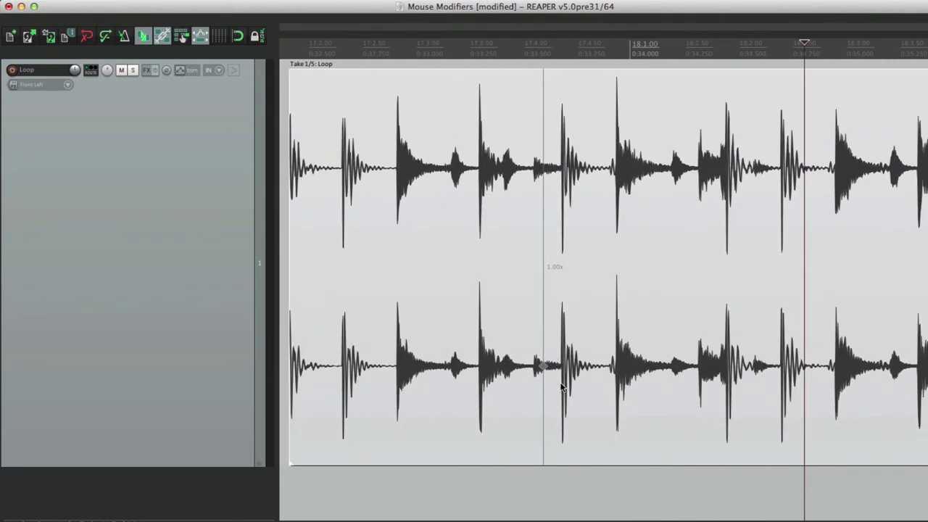
{"action": "double_click", "coordinate": [601, 387]}
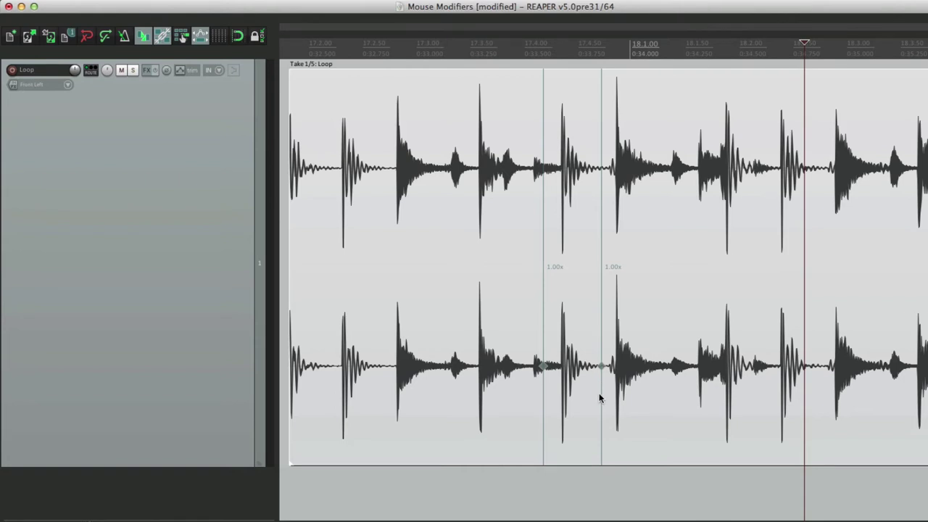
{"action": "double_click", "coordinate": [682, 387]}
{"action": "double_click", "coordinate": [735, 381]}
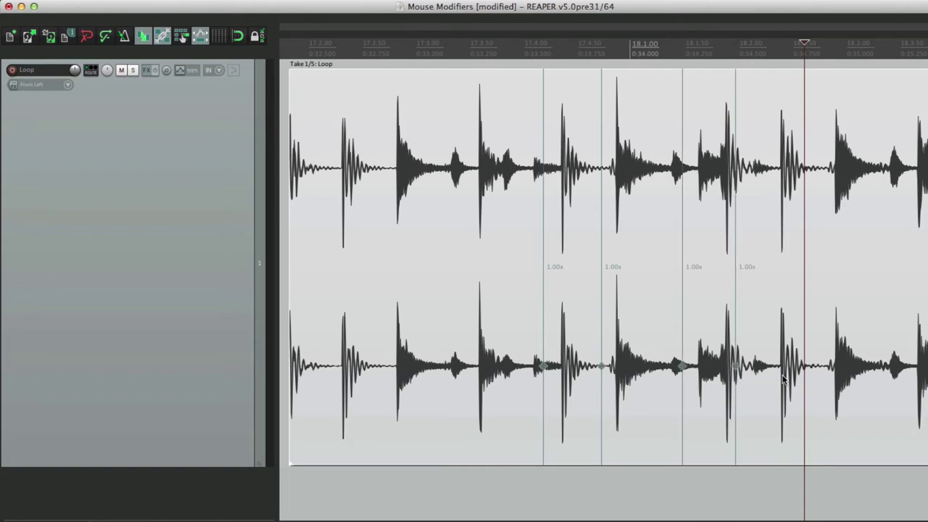
{"action": "double_click", "coordinate": [783, 380]}
{"action": "double_click", "coordinate": [836, 378]}
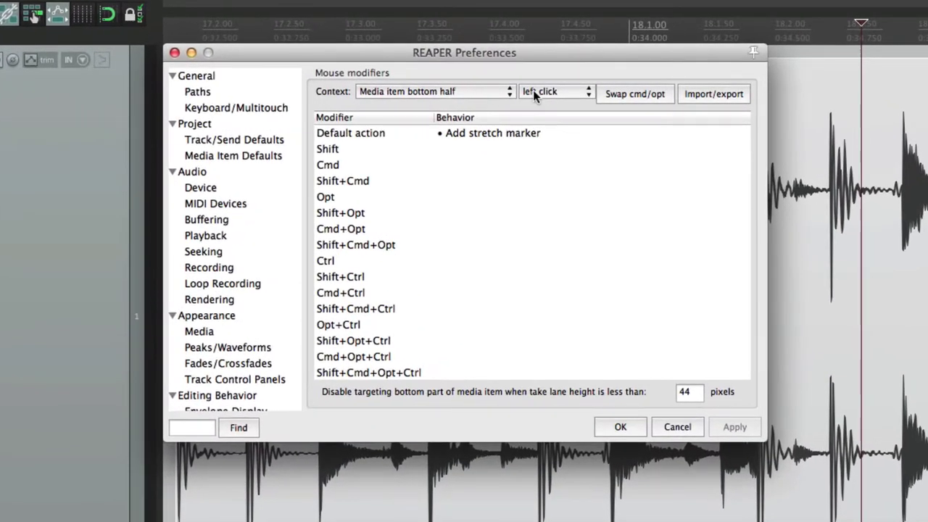
- Set the left drag default action of the Media item bottom half context to Move item edges but not content
{"action": "left_click", "coordinate": [533, 90]}
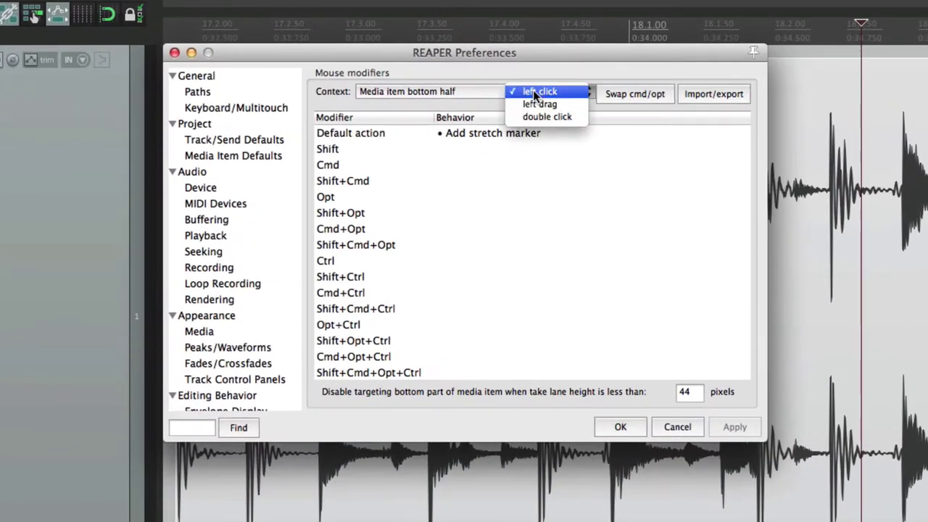
{"action": "left_click", "coordinate": [555, 105]}
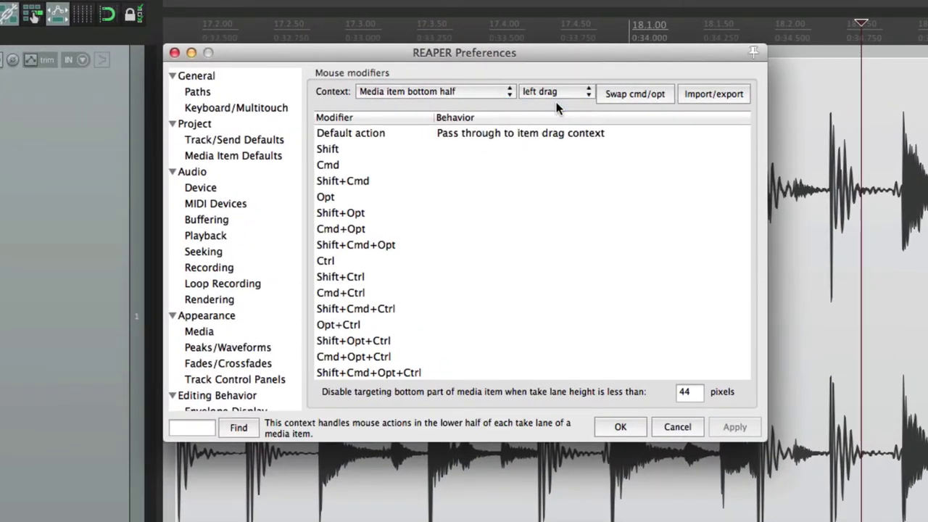
{"action": "left_click", "coordinate": [515, 134]}
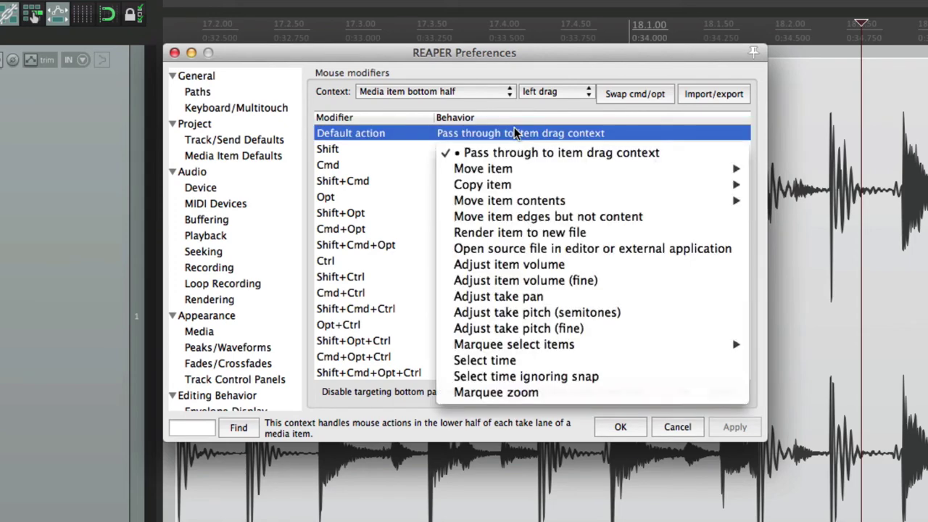
{"action": "left_click", "coordinate": [477, 218]}
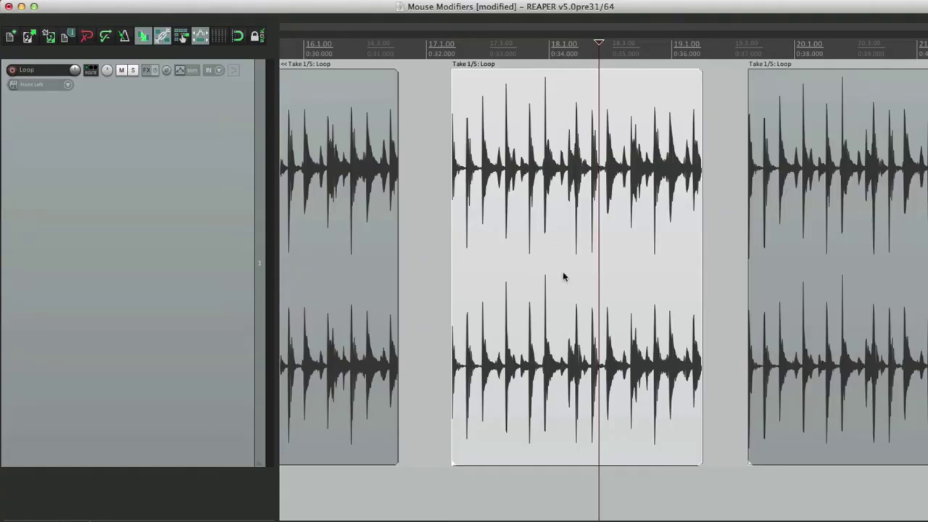
- Move the middle Loop item by its upper half, and shift only its edges from its lower half
{"action": "left_click_drag", "start_coordinate": [536, 137], "coordinate": [544, 137]}
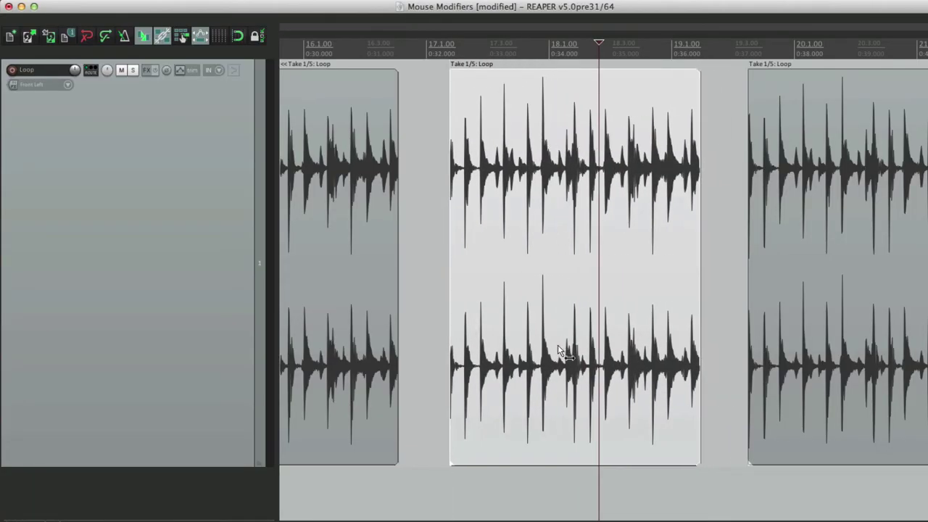
{"action": "mouse_move", "coordinate": [556, 379]}
{"action": "left_mouse_down"}
{"action": "mouse_move", "coordinate": [584, 382]}
{"action": "mouse_move", "coordinate": [507, 384]}
{"action": "mouse_move", "coordinate": [558, 386]}
{"action": "left_mouse_up"}
- Change the bottom-half left drag default action to Move item contents with the Just move option
{"action": "key", "text": "super+comma"}
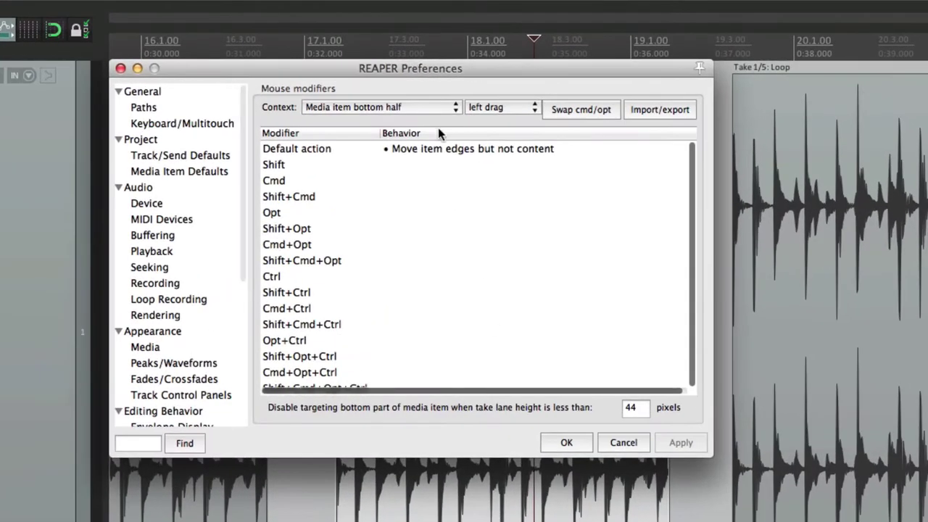
{"action": "left_click", "coordinate": [442, 149]}
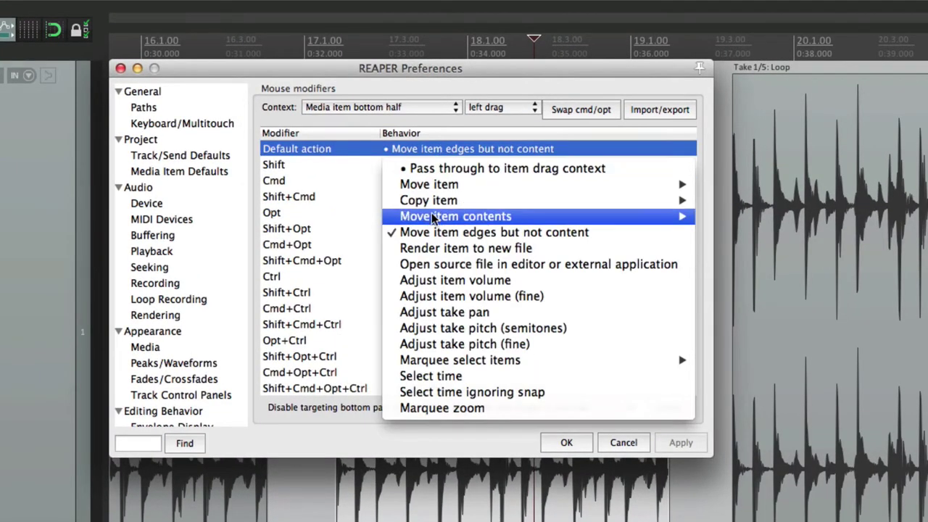
{"action": "mouse_move", "coordinate": [430, 216]}
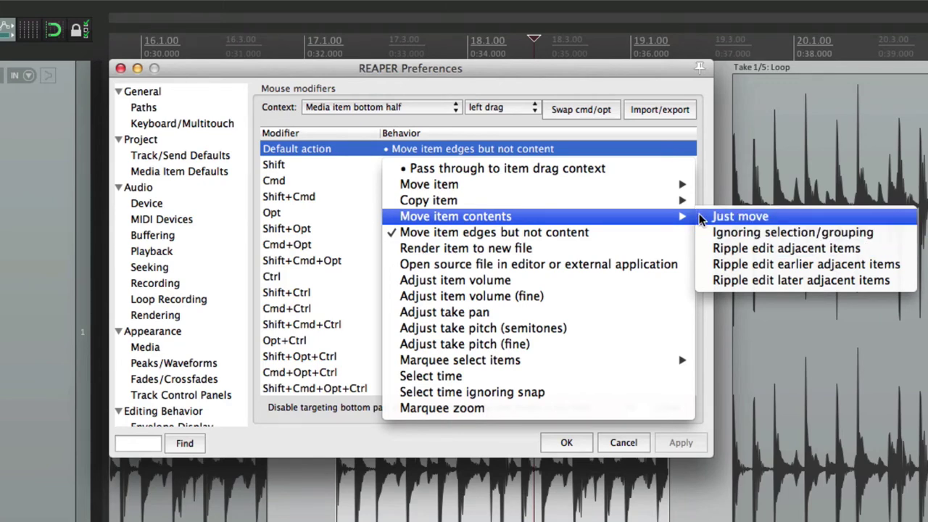
{"action": "left_click", "coordinate": [740, 216]}
{"action": "key", "text": "Return"}
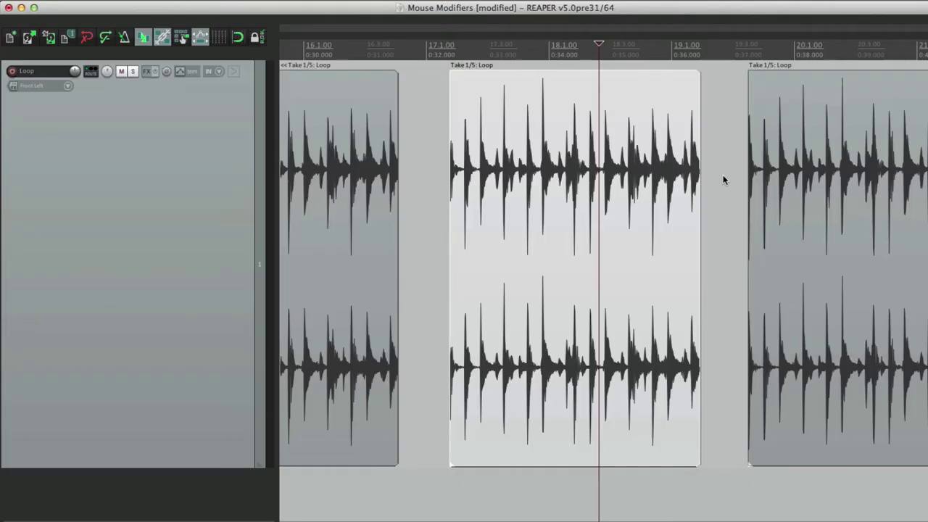
- Reposition the middle Loop item from its upper half and slide its contents from its lower half
{"action": "mouse_move", "coordinate": [540, 142]}
{"action": "left_mouse_down"}
{"action": "mouse_move", "coordinate": [578, 143]}
{"action": "mouse_move", "coordinate": [543, 143]}
{"action": "mouse_move", "coordinate": [544, 151]}
{"action": "left_mouse_up"}
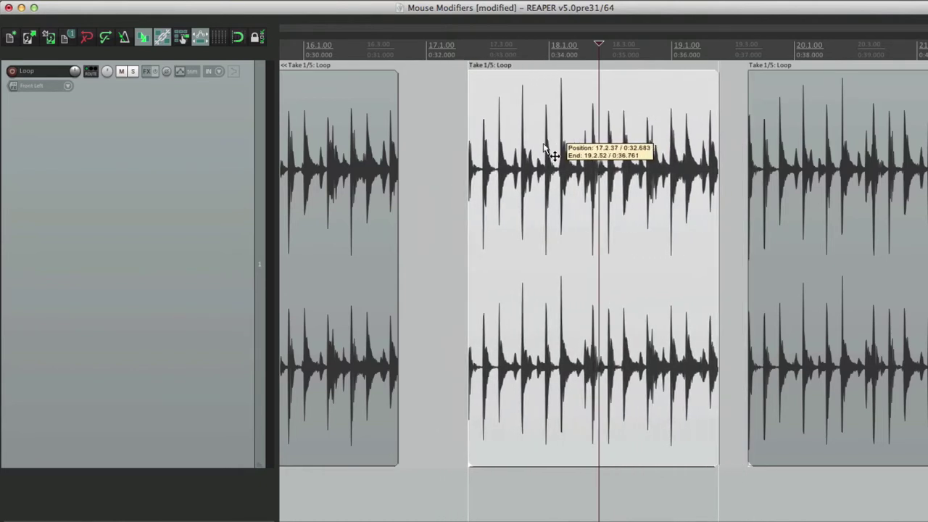
{"action": "mouse_move", "coordinate": [549, 356]}
{"action": "left_mouse_down"}
{"action": "mouse_move", "coordinate": [622, 350]}
{"action": "mouse_move", "coordinate": [548, 350]}
{"action": "left_mouse_up"}
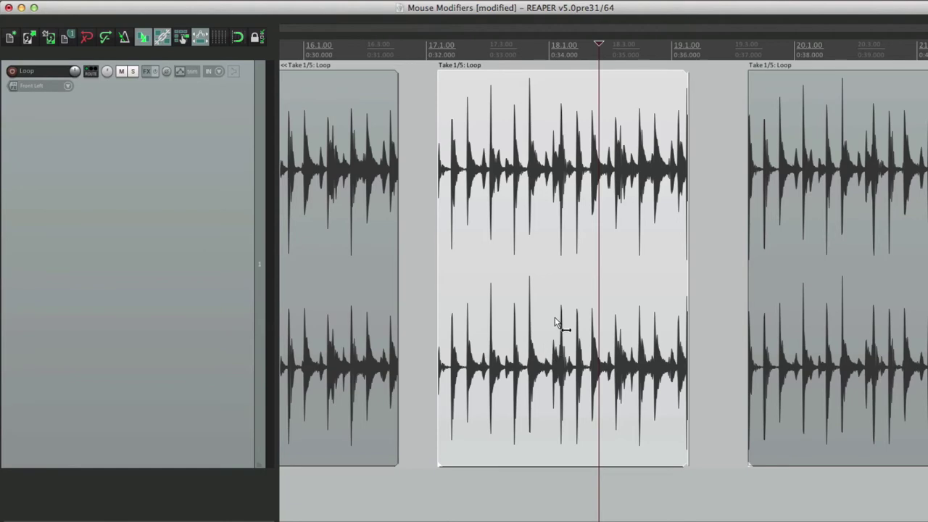
{"action": "mouse_move", "coordinate": [548, 389]}
{"action": "left_mouse_down"}
{"action": "mouse_move", "coordinate": [572, 390]}
{"action": "mouse_move", "coordinate": [548, 396]}
{"action": "left_mouse_up"}
- Set the bottom-half double click default action to Set time selection to item, and use it on the middle Loop item
{"action": "key", "text": "super+comma"}
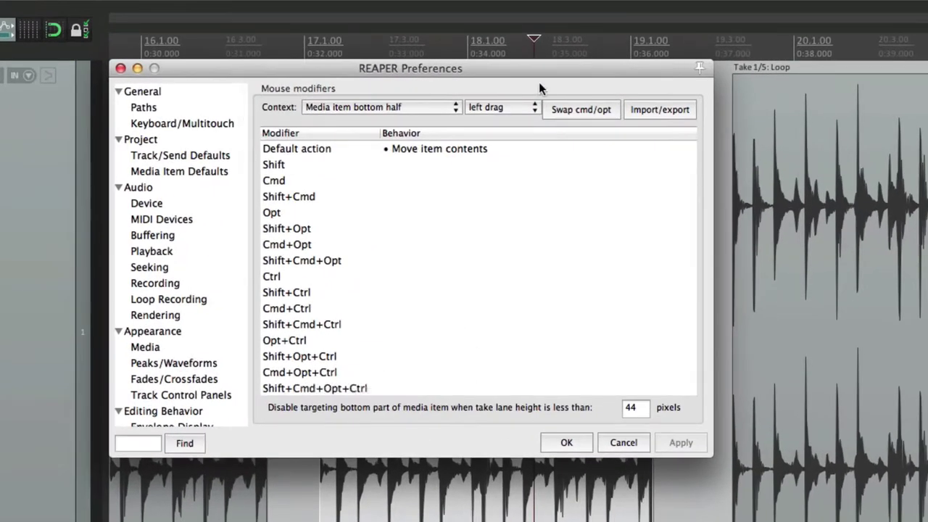
{"action": "left_click", "coordinate": [502, 110]}
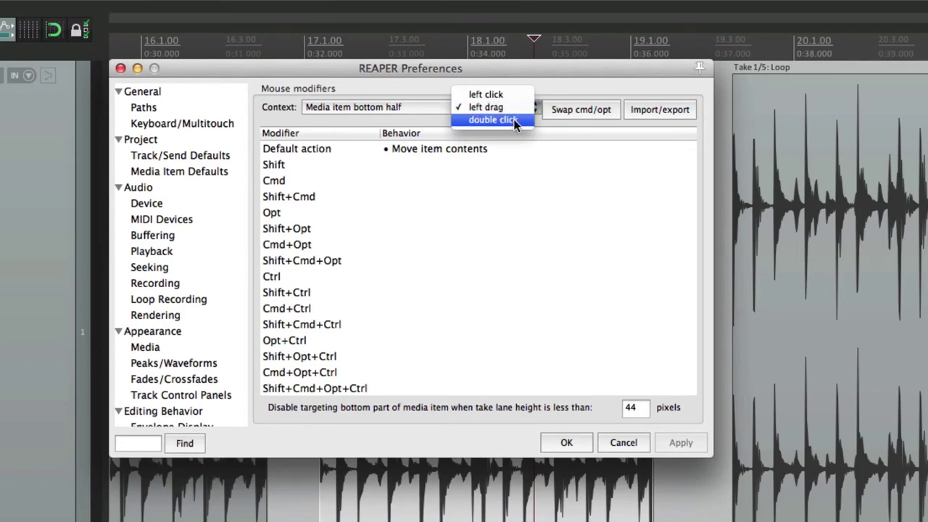
{"action": "left_click", "coordinate": [515, 122]}
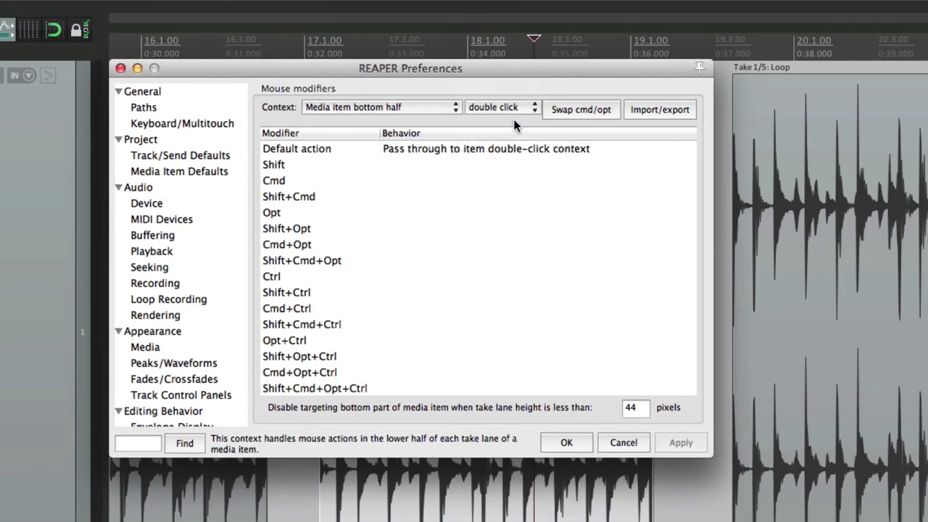
{"action": "double_click", "coordinate": [464, 150]}
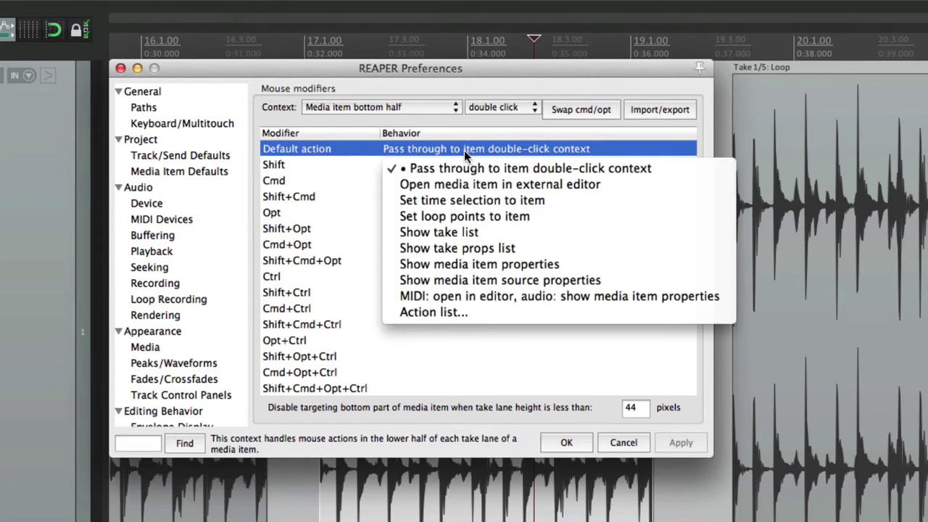
{"action": "left_click", "coordinate": [457, 200]}
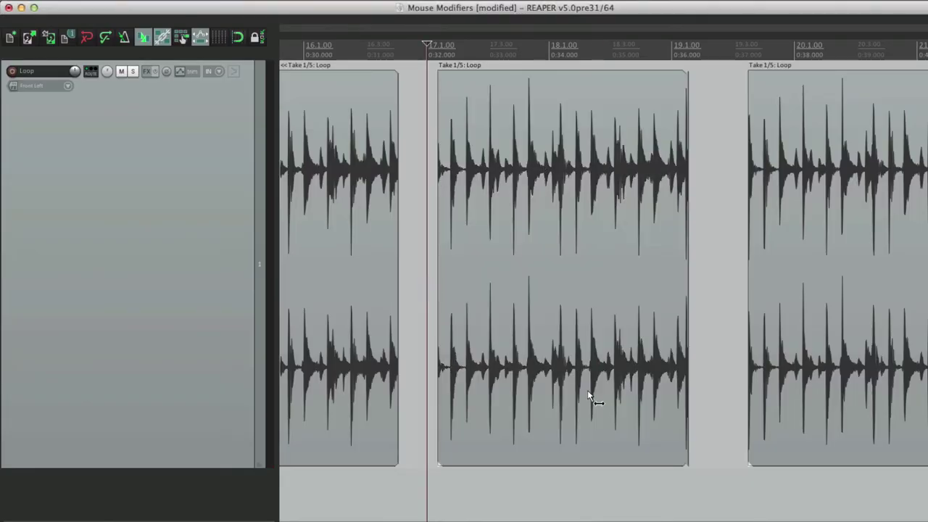
{"action": "left_click", "coordinate": [588, 395]}
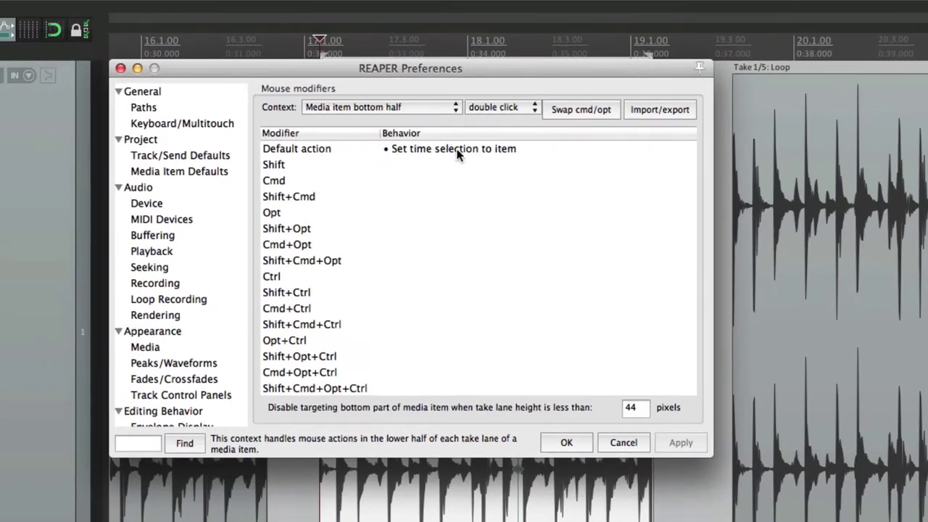
- Filter the action list by "item volume", assign Item: Nudge items volume -1dB to the bottom-half double click, and apply it to the middle item
{"action": "left_click", "coordinate": [457, 152]}
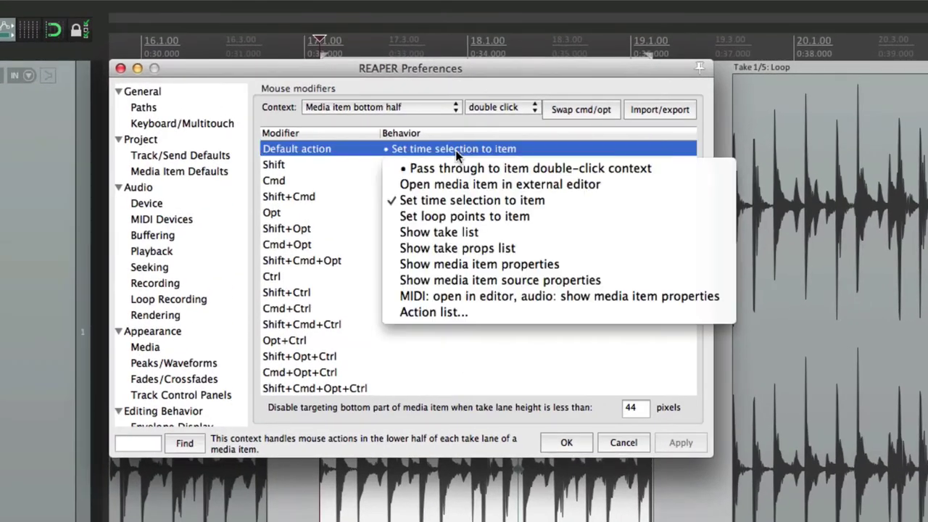
{"action": "left_click", "coordinate": [460, 310]}
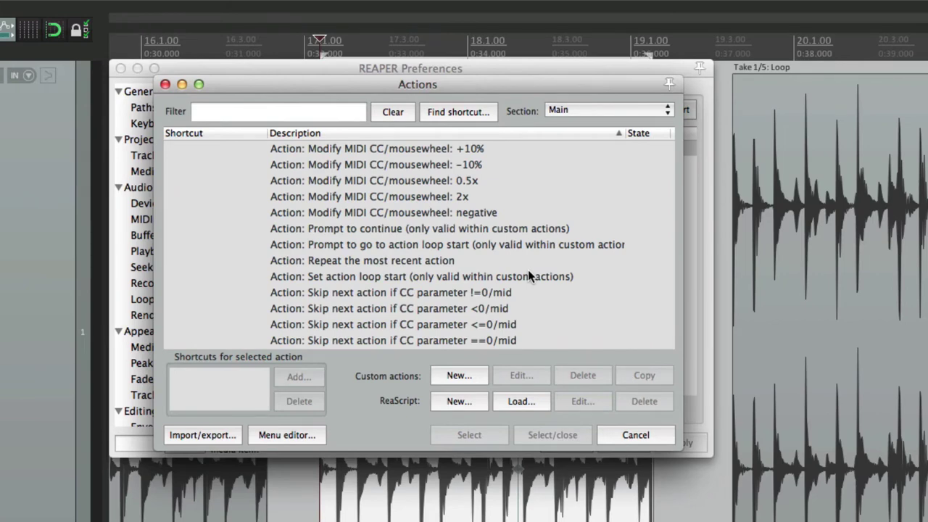
{"action": "left_click", "coordinate": [345, 114]}
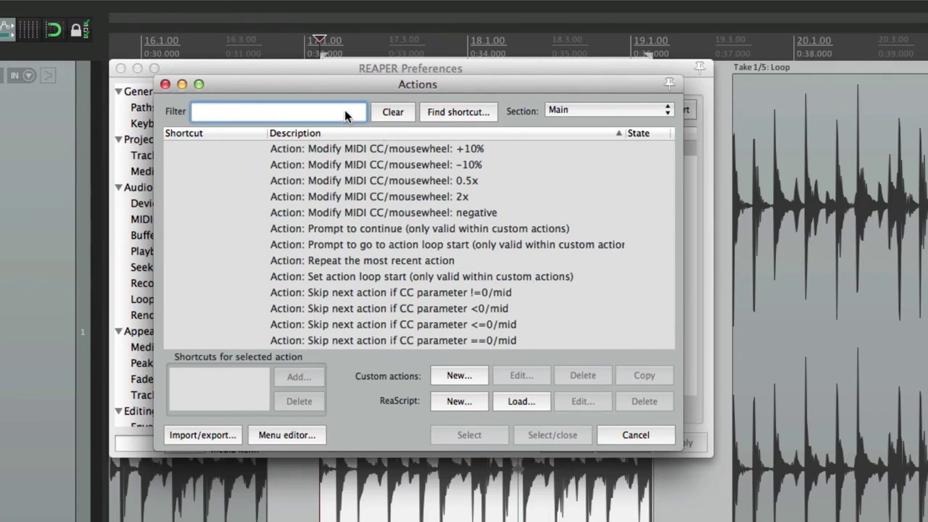
{"action": "type", "text": "item volume"}
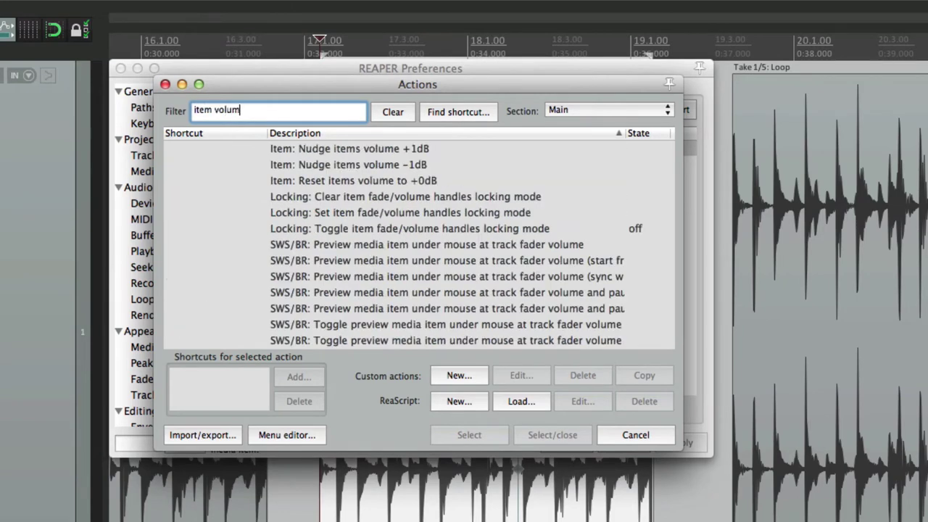
{"action": "left_click", "coordinate": [304, 164]}
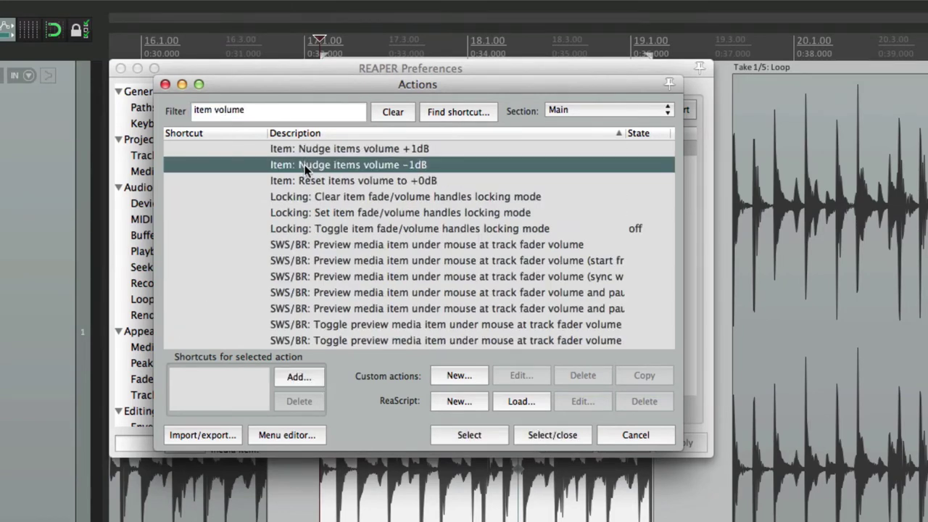
{"action": "double_click", "coordinate": [304, 165]}
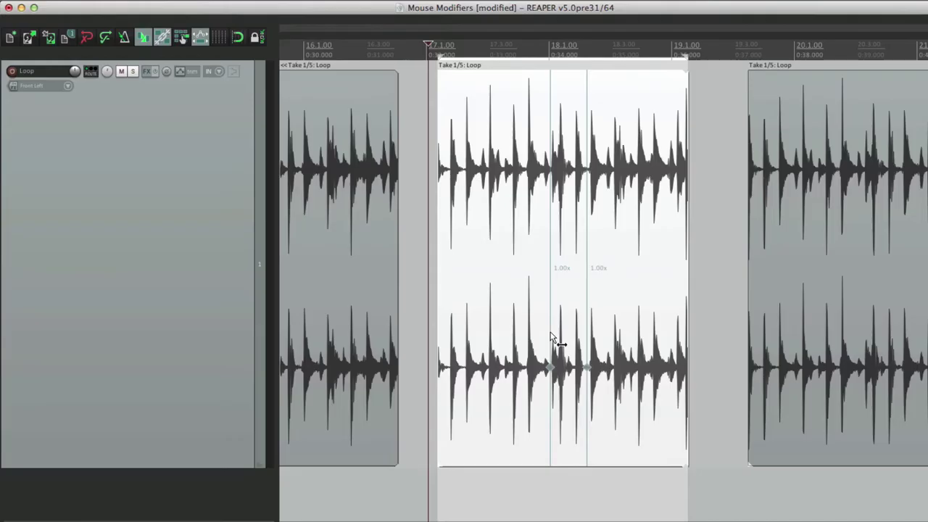
{"action": "left_click", "coordinate": [551, 339]}
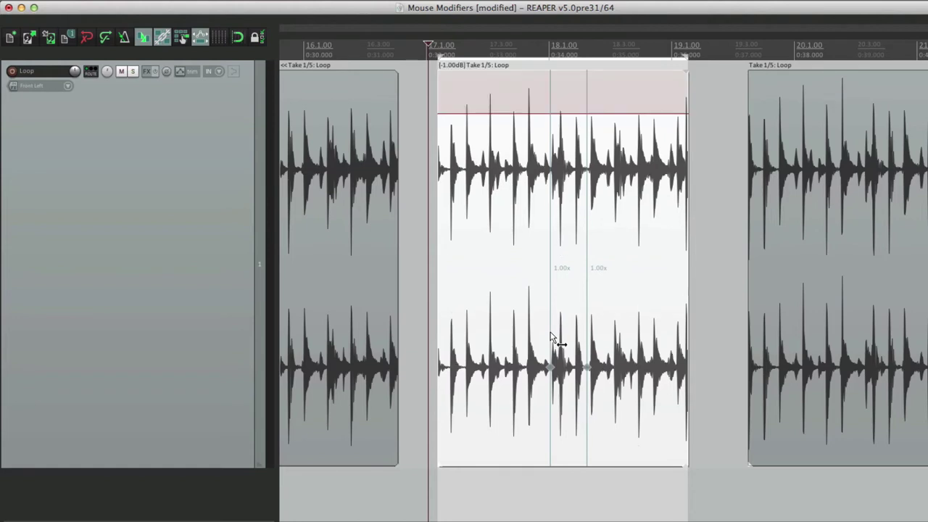
- Try the bottom-half volume nudge repeatedly on the middle Loop item, lowering its volume to -7.00 dB
{"action": "left_click", "coordinate": [551, 339]}
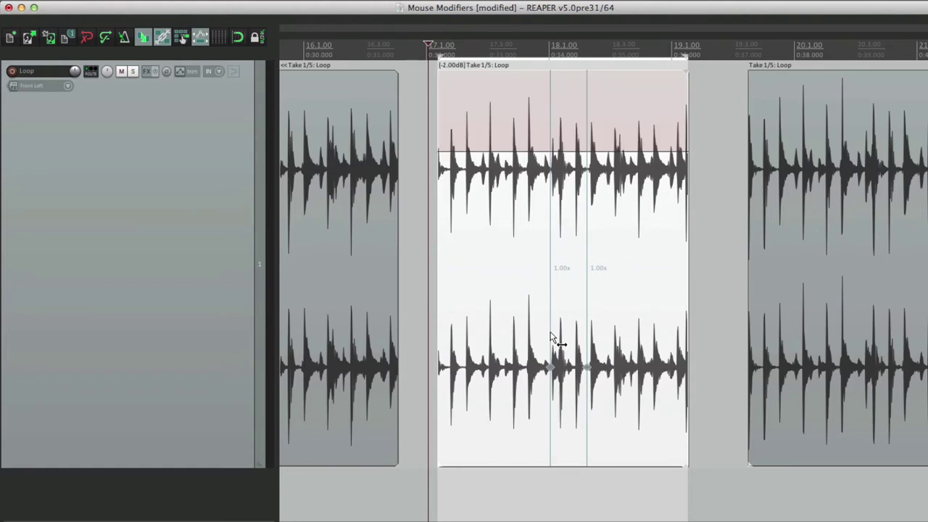
{"action": "left_click", "coordinate": [551, 335]}
{"action": "left_click", "coordinate": [559, 356]}
{"action": "left_click", "coordinate": [523, 361]}
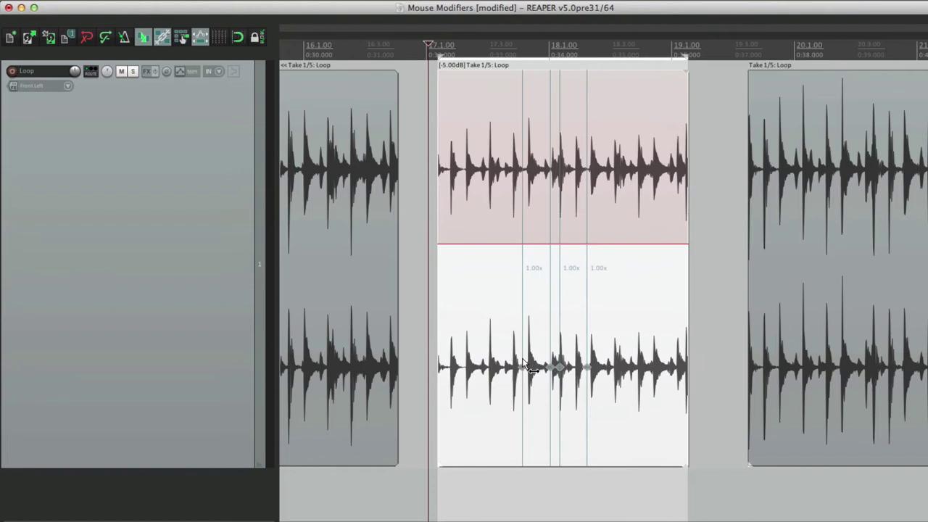
{"action": "left_click", "coordinate": [522, 360]}
{"action": "left_click", "coordinate": [523, 361]}
{"action": "left_click", "coordinate": [500, 362]}
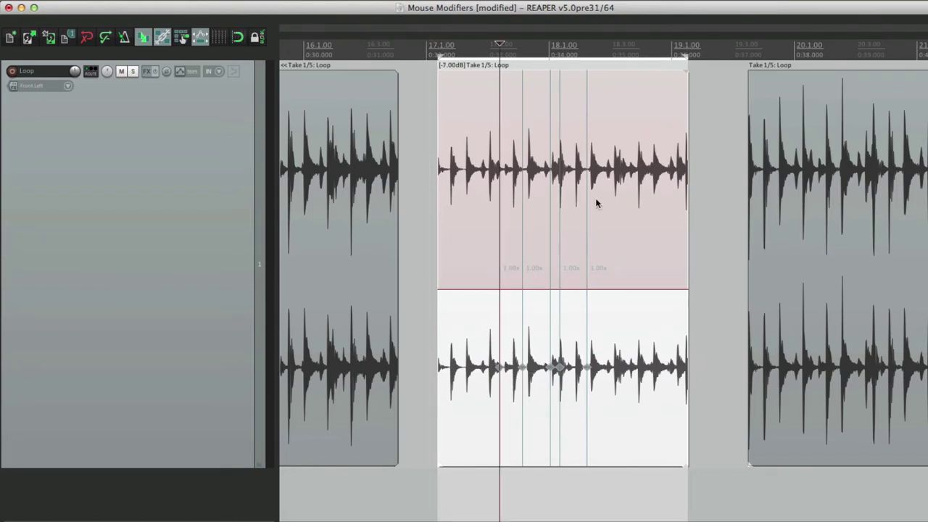
- Mute and unmute the middle Loop item from its upper half, and try its lower half again
{"action": "left_click", "coordinate": [593, 108]}
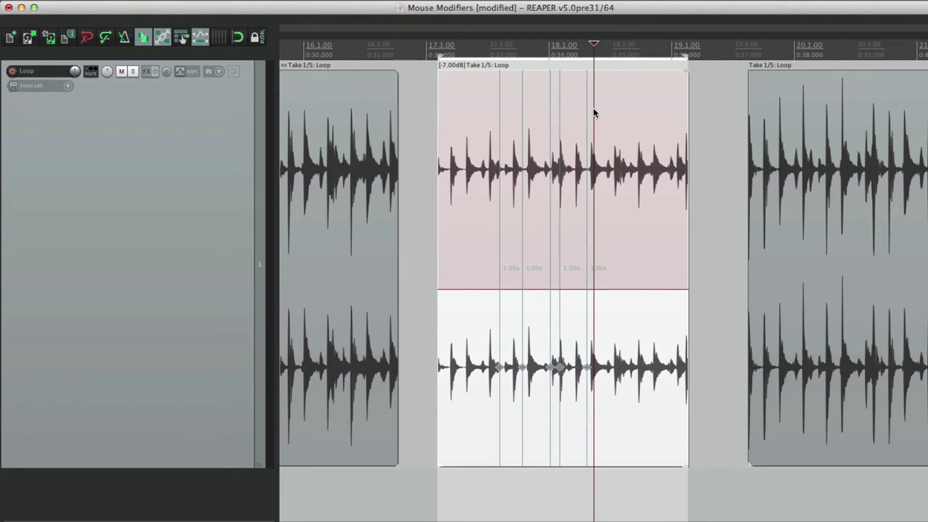
{"action": "left_click", "coordinate": [600, 113]}
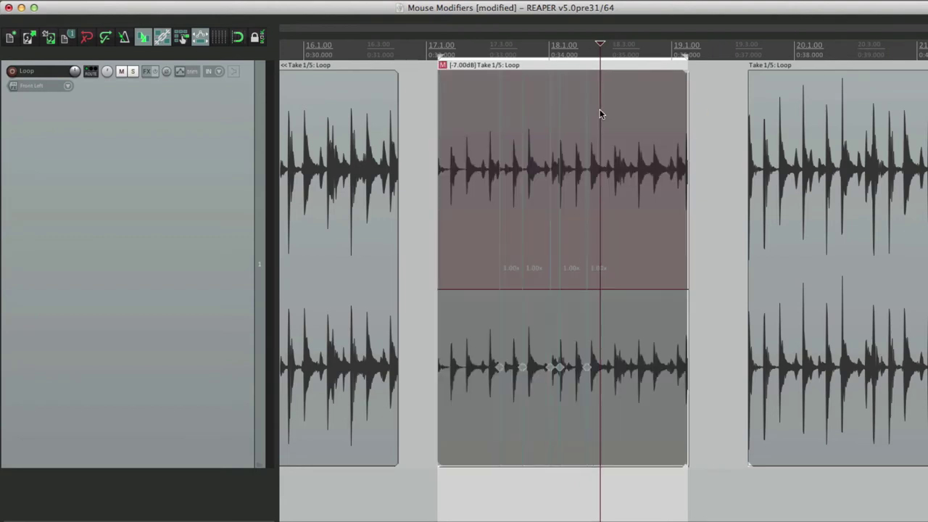
{"action": "left_click", "coordinate": [600, 113]}
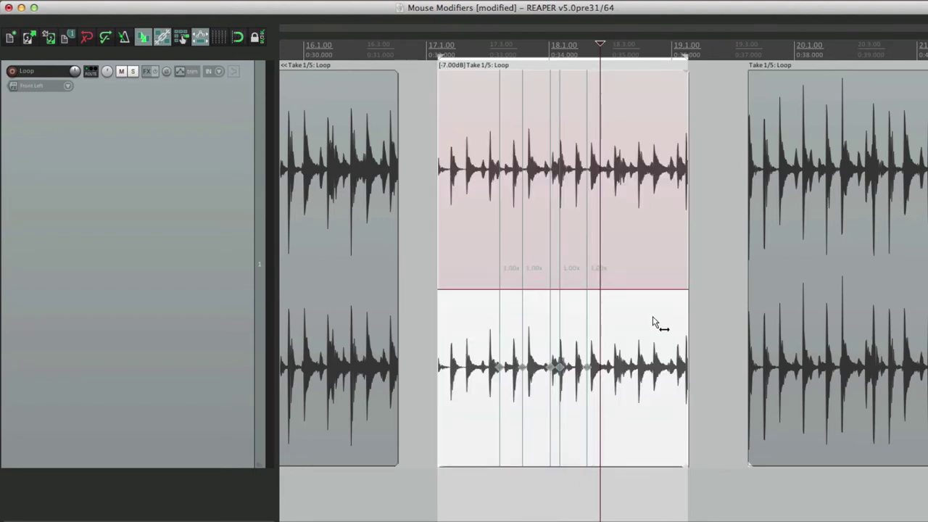
{"action": "left_click", "coordinate": [628, 356]}
{"action": "left_click", "coordinate": [622, 374]}
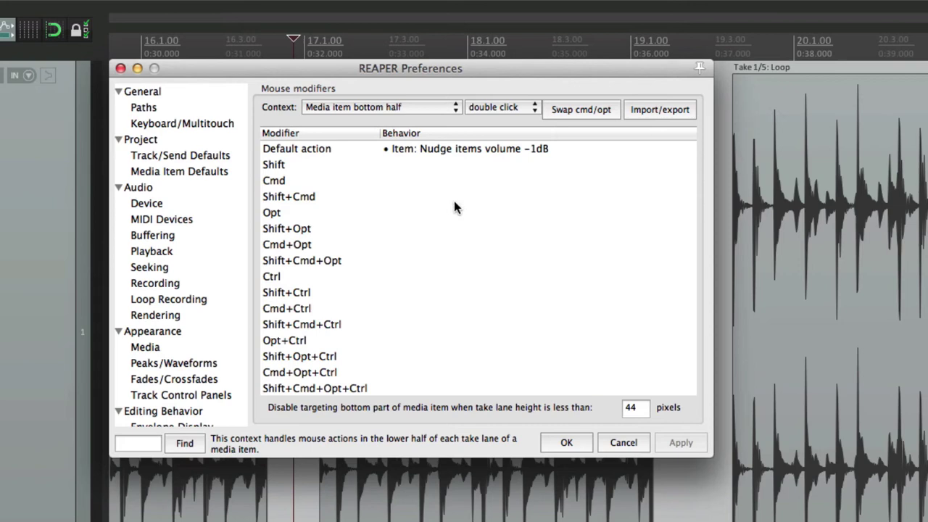
- Reset the mouse modifiers to factory default in all contexts
{"action": "key", "text": "Down"}
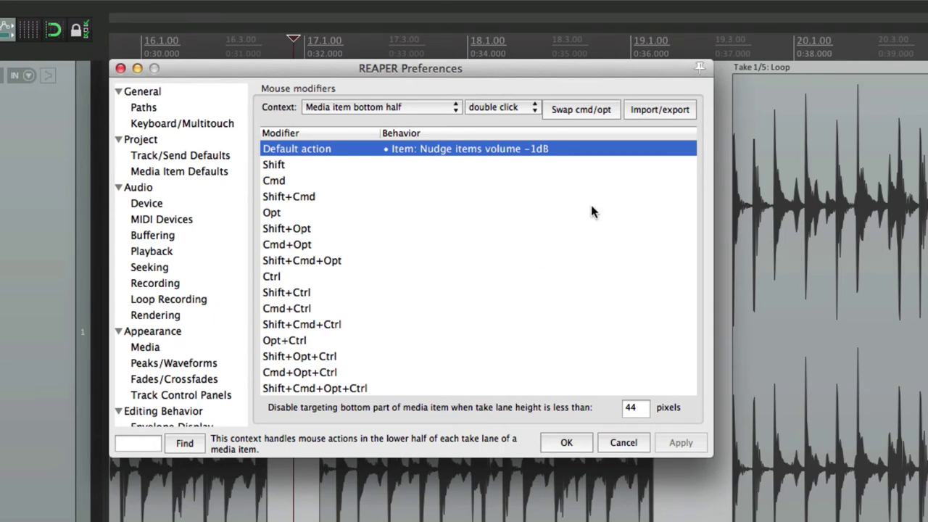
{"action": "left_click", "coordinate": [647, 114]}
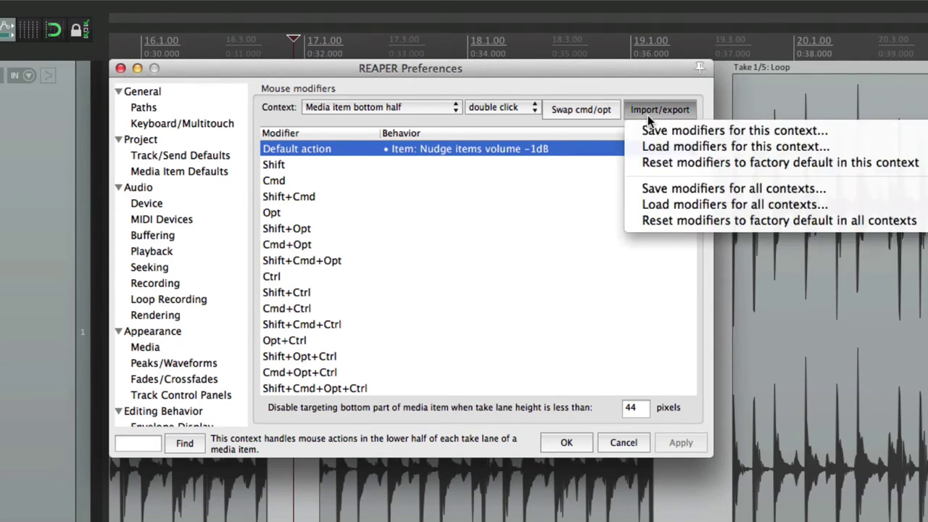
{"action": "left_click", "coordinate": [657, 224]}
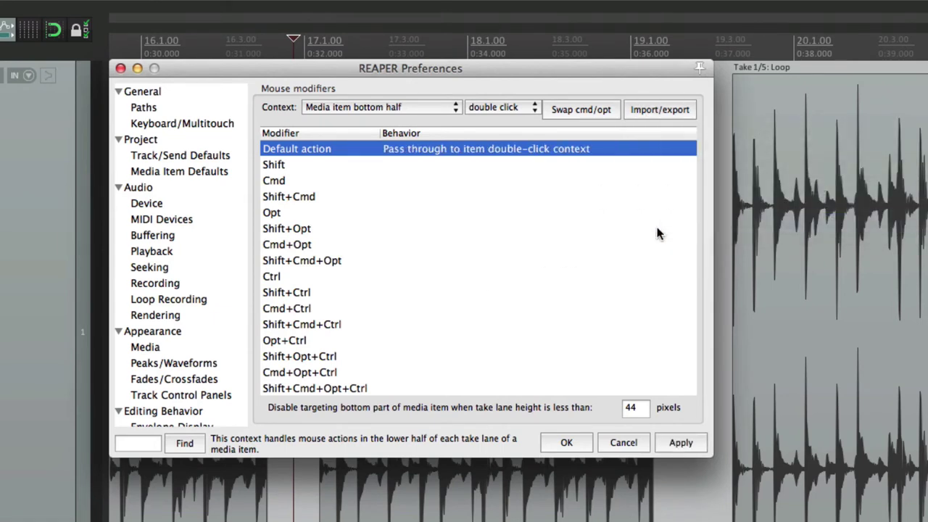
- Display the mouse modifiers of the Media item edge context for left drag
{"action": "left_click", "coordinate": [426, 111]}
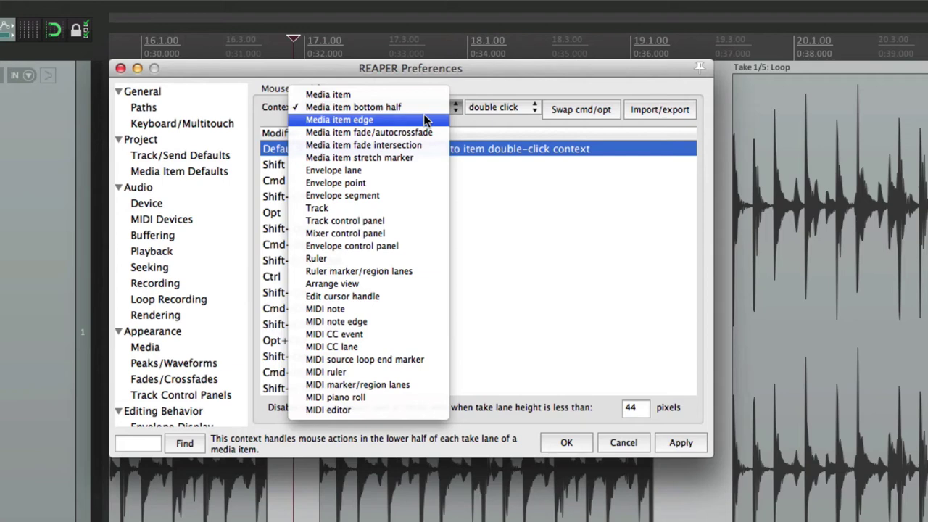
{"action": "left_click", "coordinate": [424, 119]}
{"action": "left_click", "coordinate": [492, 106]}
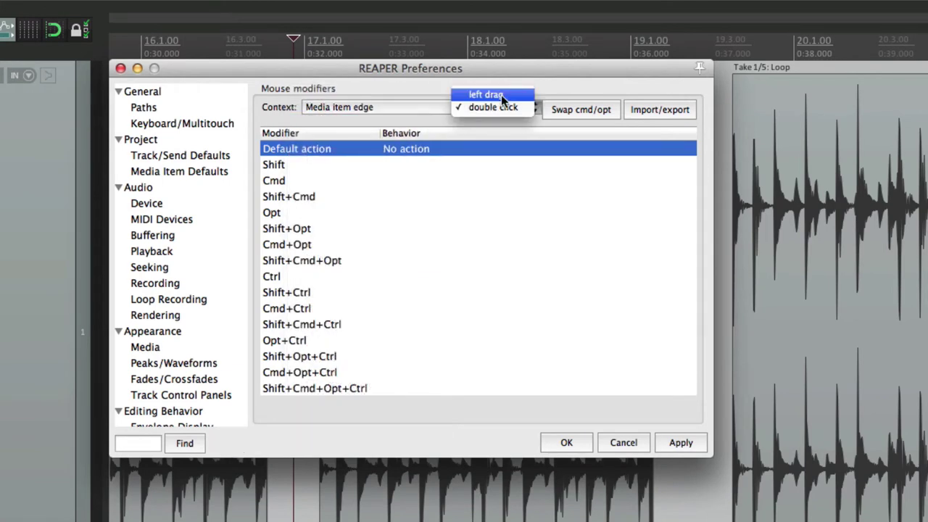
{"action": "left_click", "coordinate": [501, 94]}
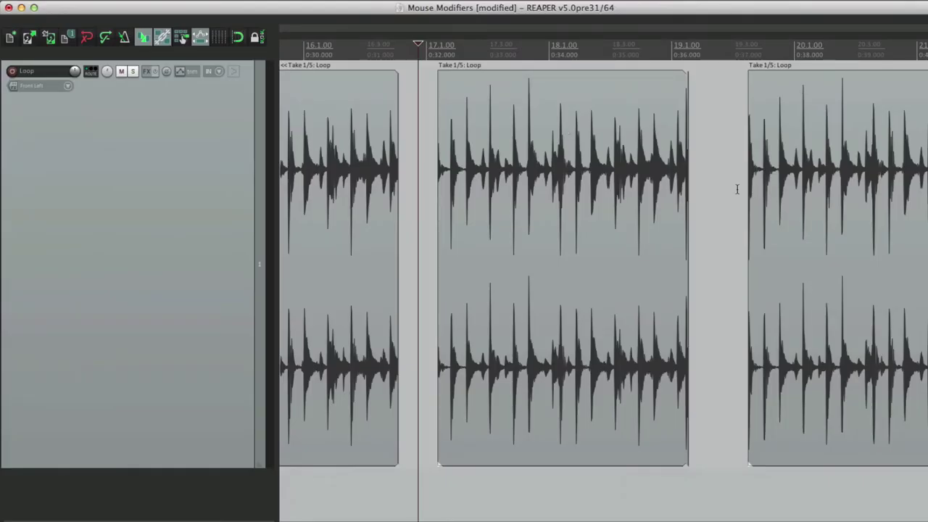
- Trim the end of the middle Loop item slightly shorter and review the item edge modifiers
{"action": "left_click_drag", "start_coordinate": [687, 199], "coordinate": [685, 226]}
{"action": "key", "text": "super+comma"}
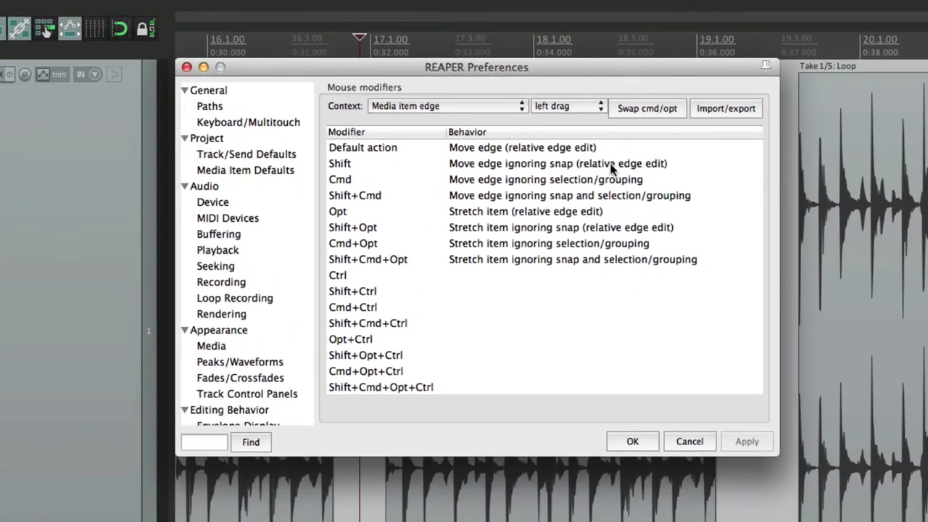
{"action": "key", "text": "Escape"}
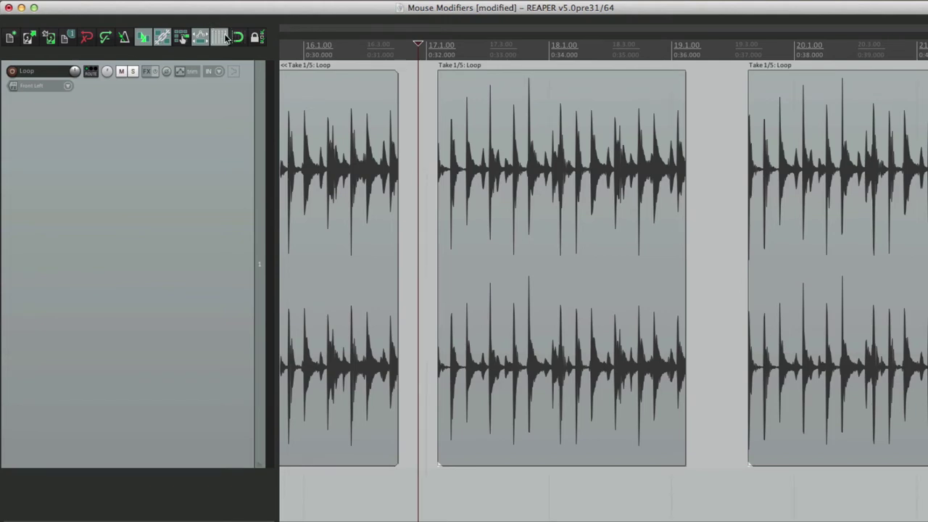
- Turn on snapping and extend the end of the middle Loop item slightly past 19.1.00 while ignoring snap
{"action": "left_click", "coordinate": [237, 37]}
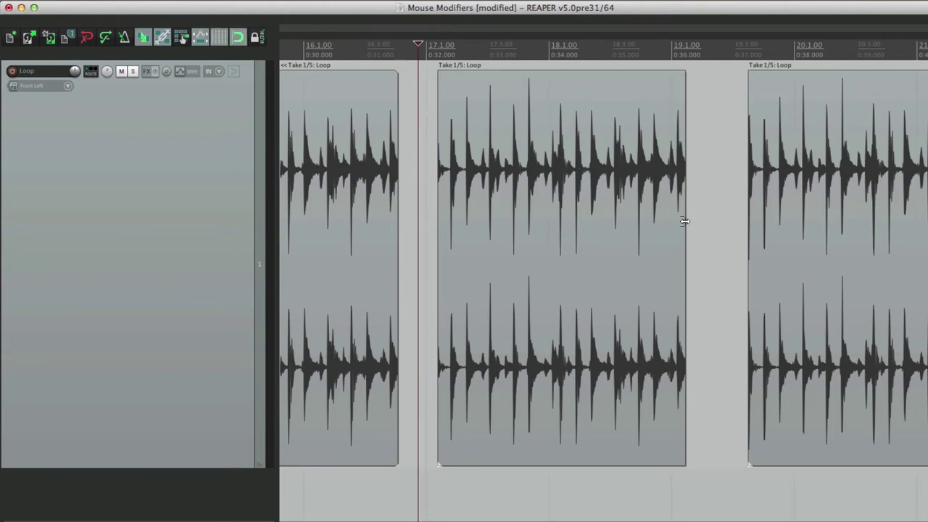
{"action": "left_click_drag", "start_coordinate": [685, 221], "coordinate": [690, 267]}
{"action": "key", "text": "super+comma"}
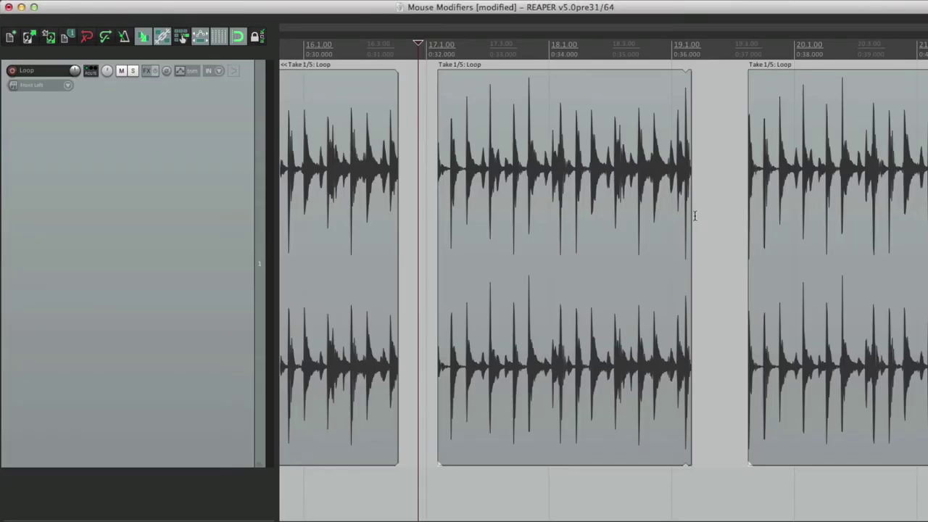
{"action": "mouse_move", "coordinate": [692, 257]}
{"action": "left_mouse_down"}
{"action": "mouse_move", "coordinate": [570, 265]}
{"action": "mouse_move", "coordinate": [727, 265]}
{"action": "mouse_move", "coordinate": [596, 267]}
{"action": "mouse_move", "coordinate": [704, 265]}
{"action": "left_mouse_up"}
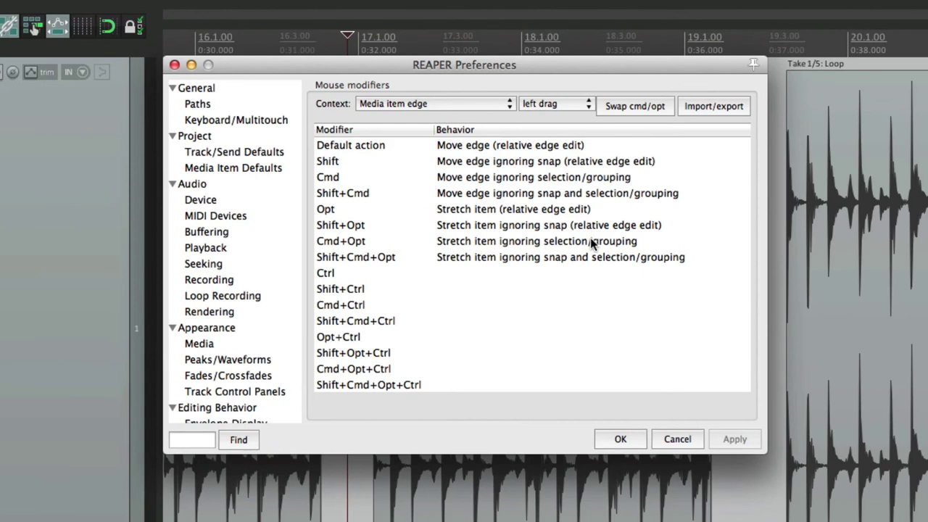
- Set the Media item edge double click default action to Item: Reset items volume to +0dB, filtering the action list by "volume"
{"action": "key", "text": "ctrl+shift+super"}
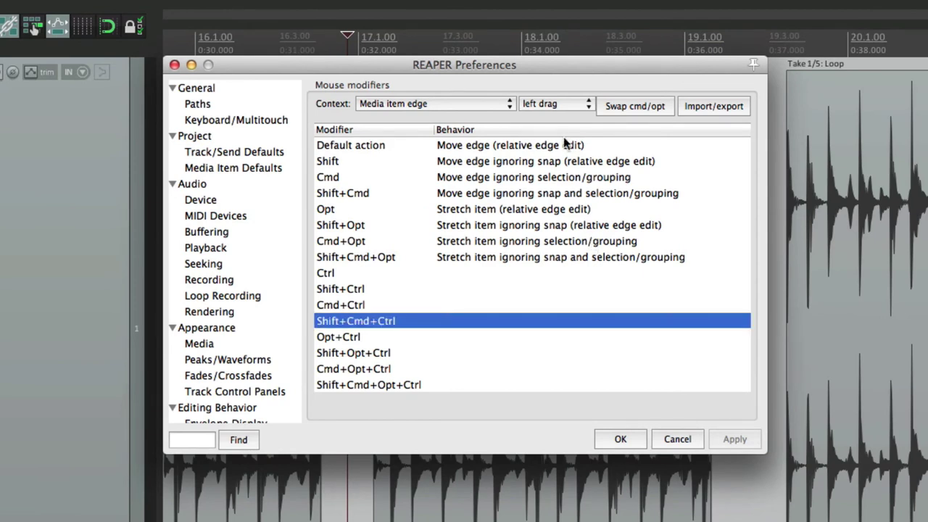
{"action": "left_click", "coordinate": [559, 103]}
{"action": "left_click", "coordinate": [569, 115]}
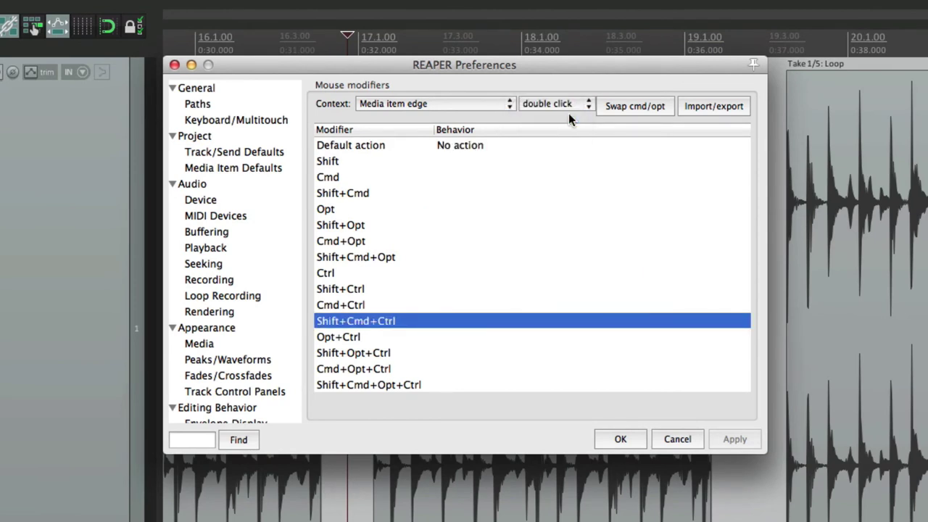
{"action": "left_click", "coordinate": [552, 149]}
{"action": "left_click", "coordinate": [552, 148]}
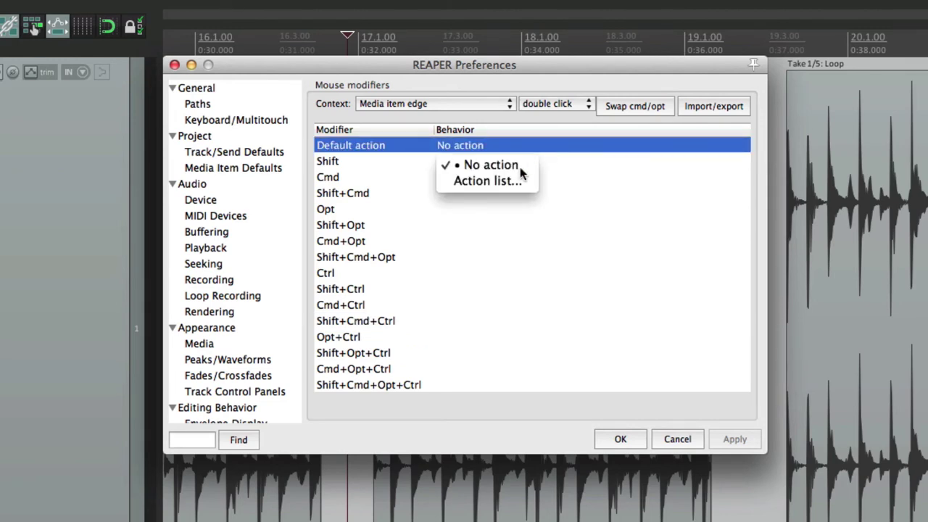
{"action": "left_click", "coordinate": [487, 181]}
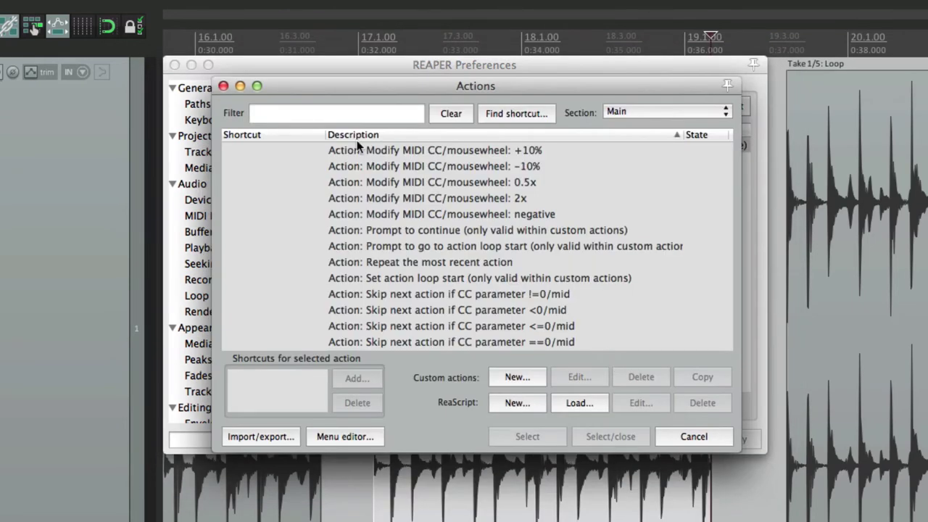
{"action": "left_click", "coordinate": [334, 121]}
{"action": "type", "text": "volume"}
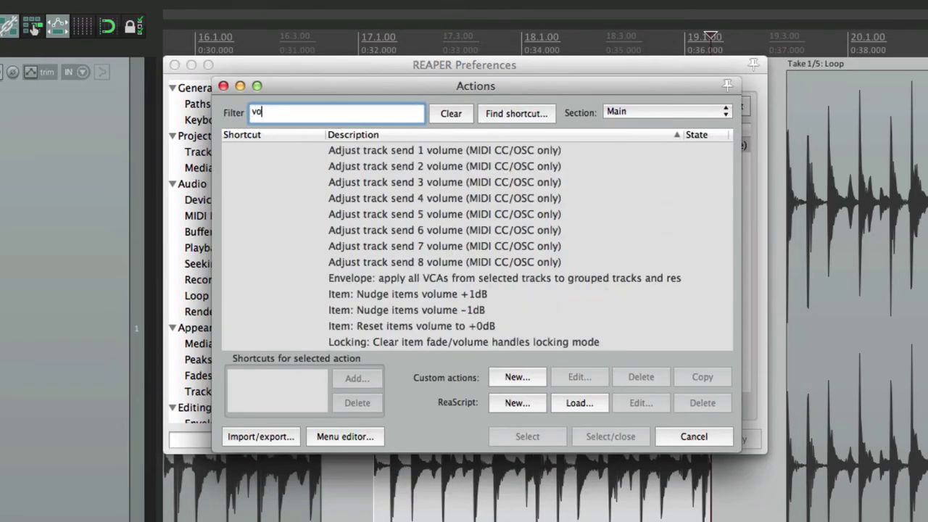
{"action": "left_click", "coordinate": [441, 324]}
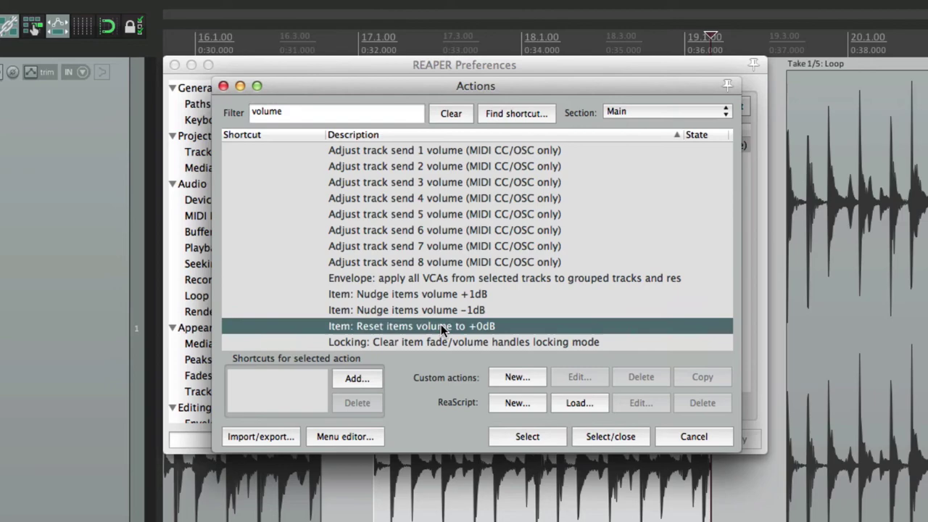
{"action": "double_click", "coordinate": [441, 326]}
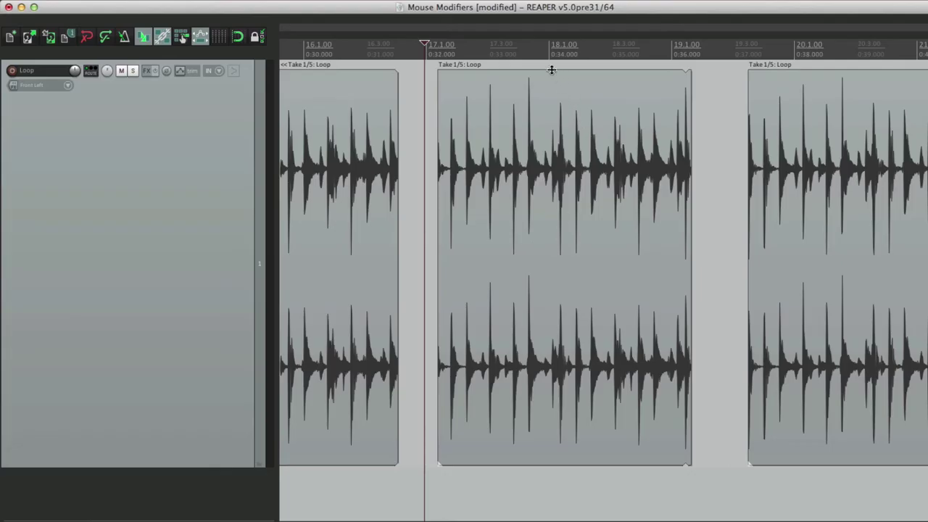
- Lower the middle Loop item's volume to about -4.08, -5.68 and -4.33 dB, resetting it from an item edge each time
{"action": "left_click_drag", "start_coordinate": [551, 70], "coordinate": [551, 218]}
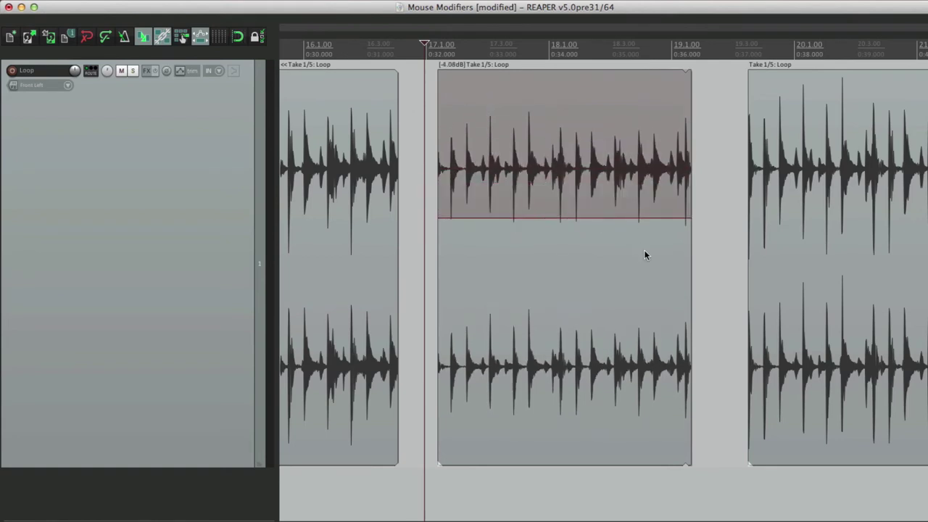
{"action": "key", "text": "super+z"}
{"action": "left_click", "coordinate": [689, 250]}
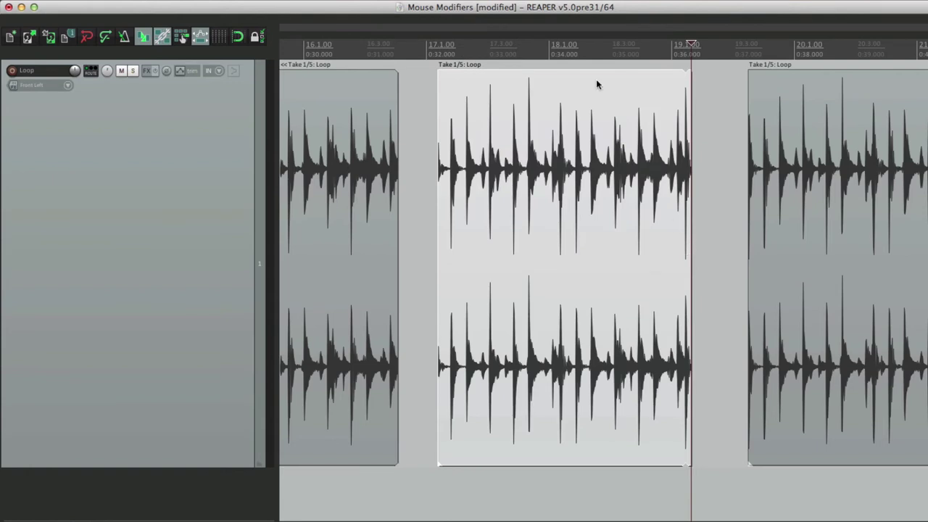
{"action": "left_click_drag", "start_coordinate": [582, 73], "coordinate": [545, 260]}
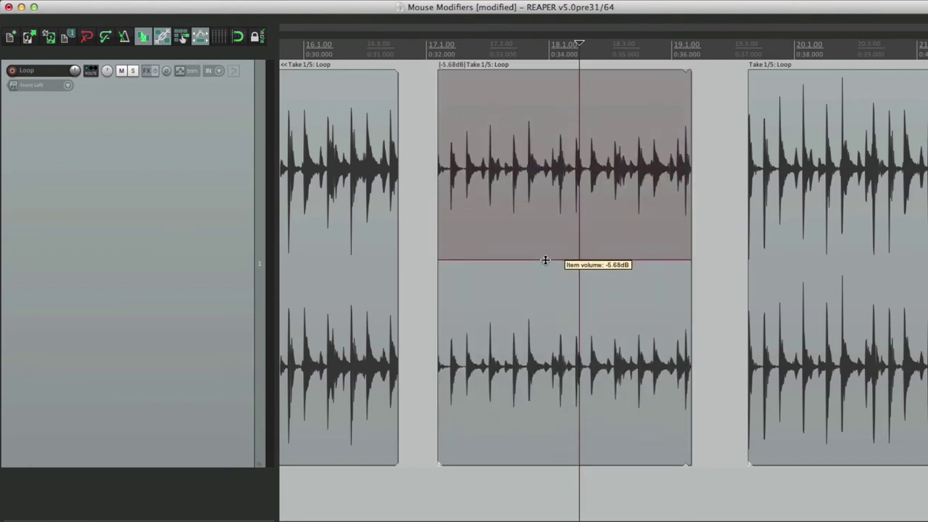
{"action": "left_click", "coordinate": [685, 265]}
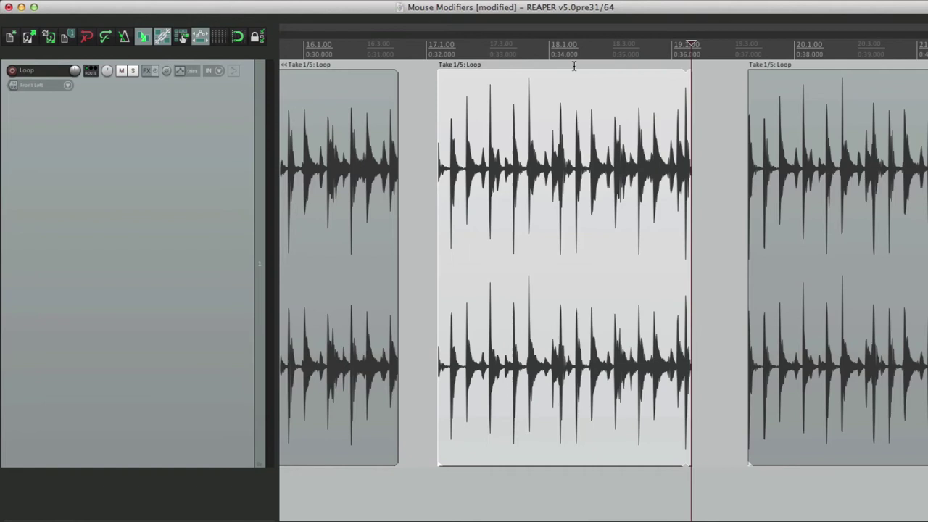
{"action": "left_click_drag", "start_coordinate": [638, 71], "coordinate": [472, 225]}
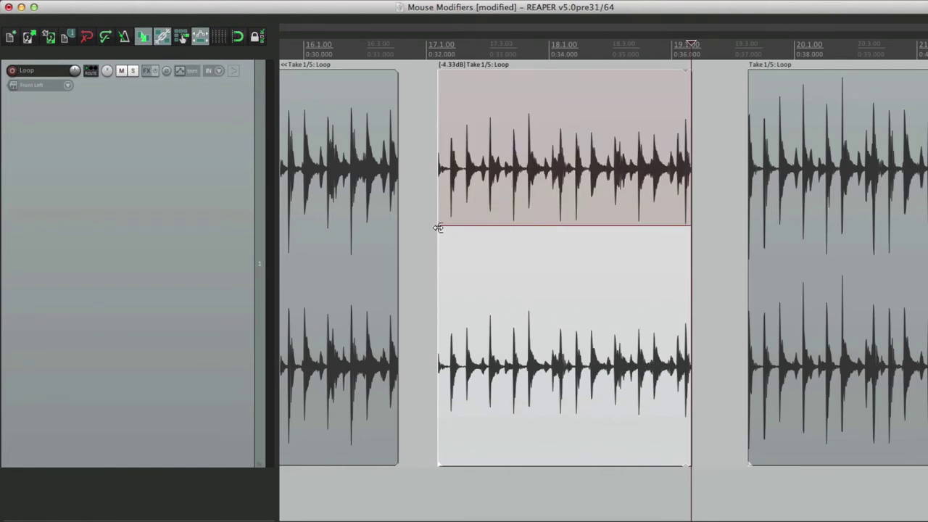
{"action": "double_click", "coordinate": [438, 227]}
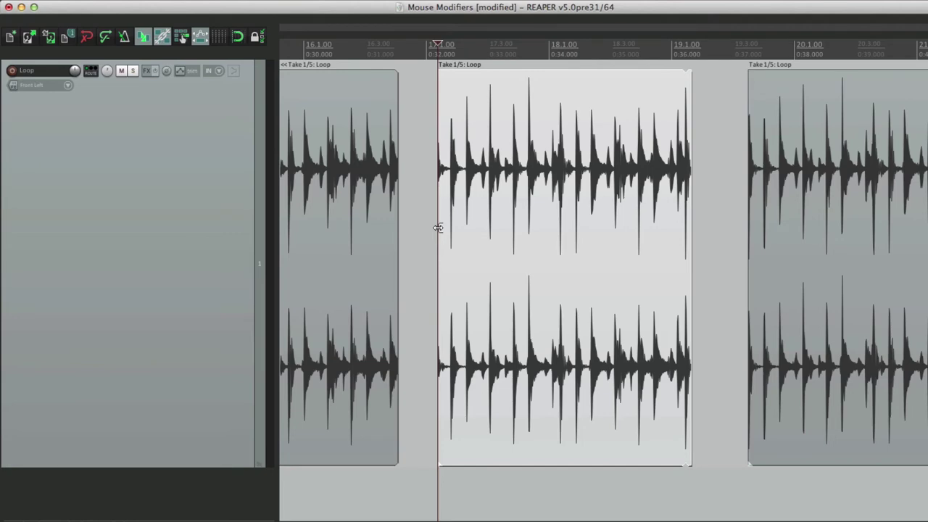
- Display the mouse modifiers of the Media item fade/autocrossfade context for left click
{"action": "key", "text": "super+comma"}
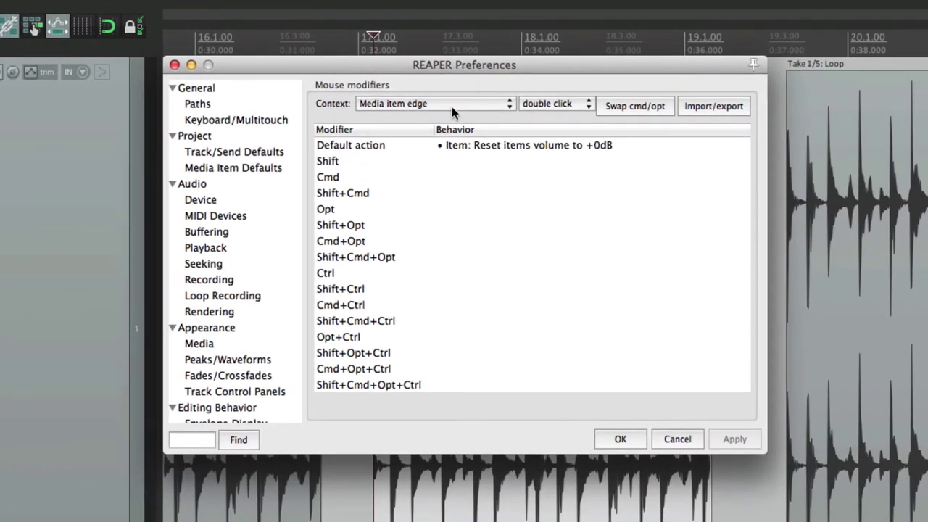
{"action": "left_click", "coordinate": [451, 106]}
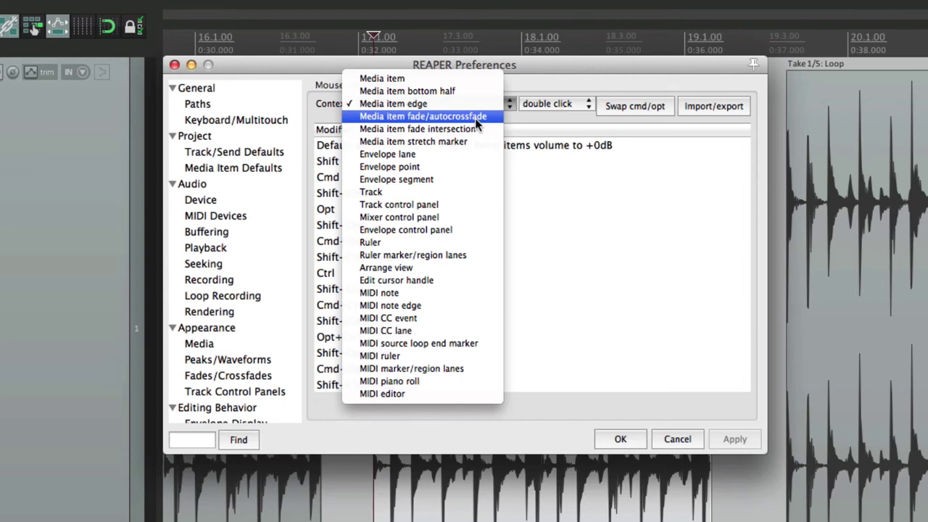
{"action": "left_click", "coordinate": [475, 117]}
{"action": "left_click", "coordinate": [553, 101]}
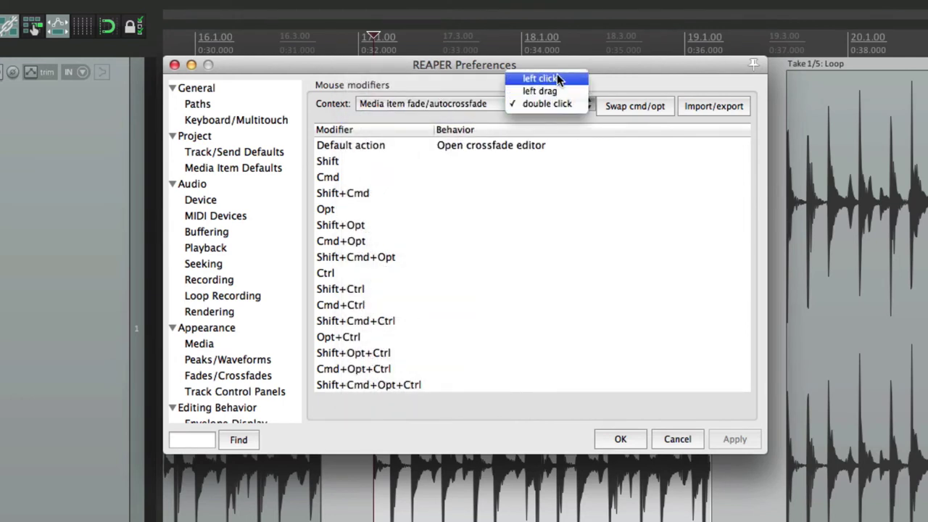
{"action": "left_click", "coordinate": [557, 76]}
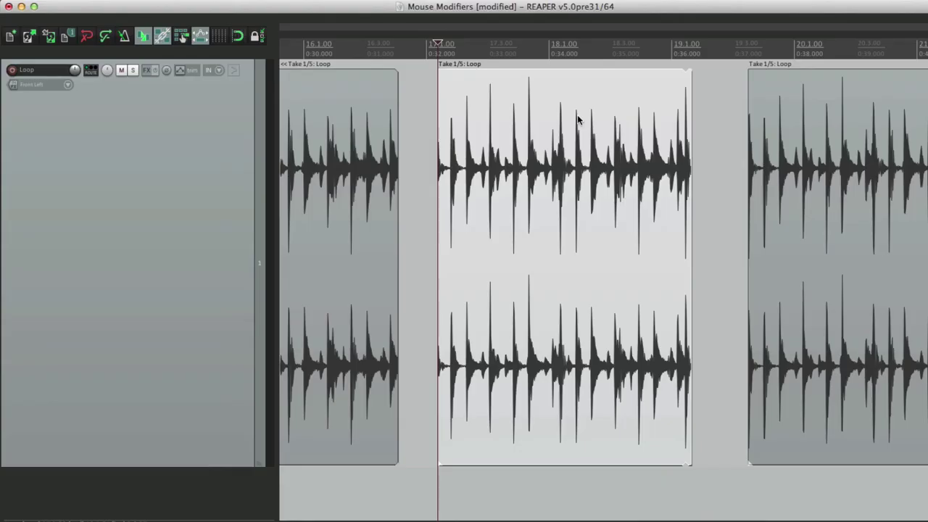
- Add a fade-out to the middle Loop item's end and set the fade/autocrossfade left click default action to Delete fade/crossfade
{"action": "left_click_drag", "start_coordinate": [689, 81], "coordinate": [605, 117]}
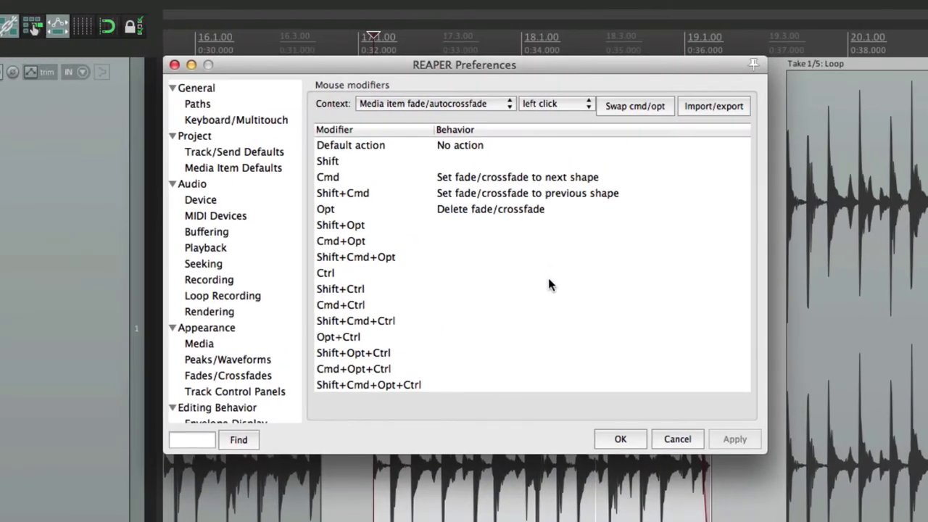
{"action": "left_click", "coordinate": [498, 145]}
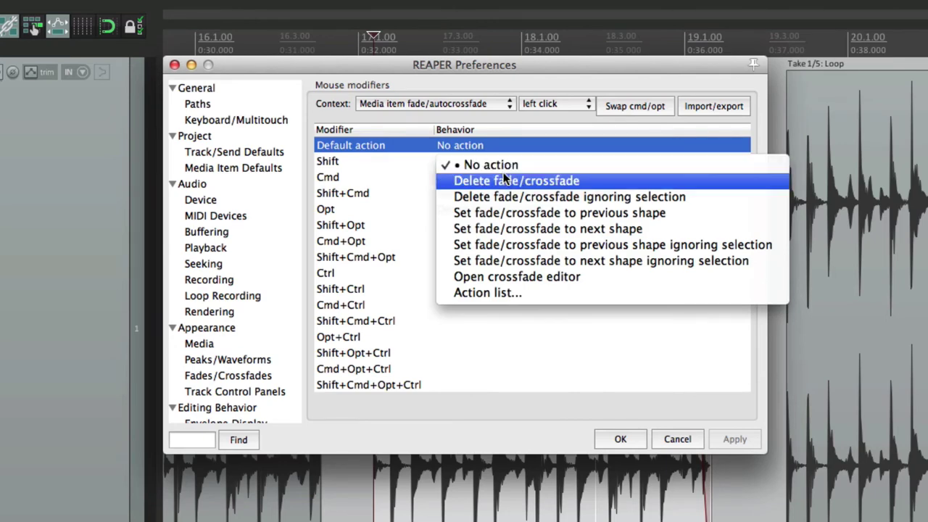
{"action": "left_click", "coordinate": [505, 180]}
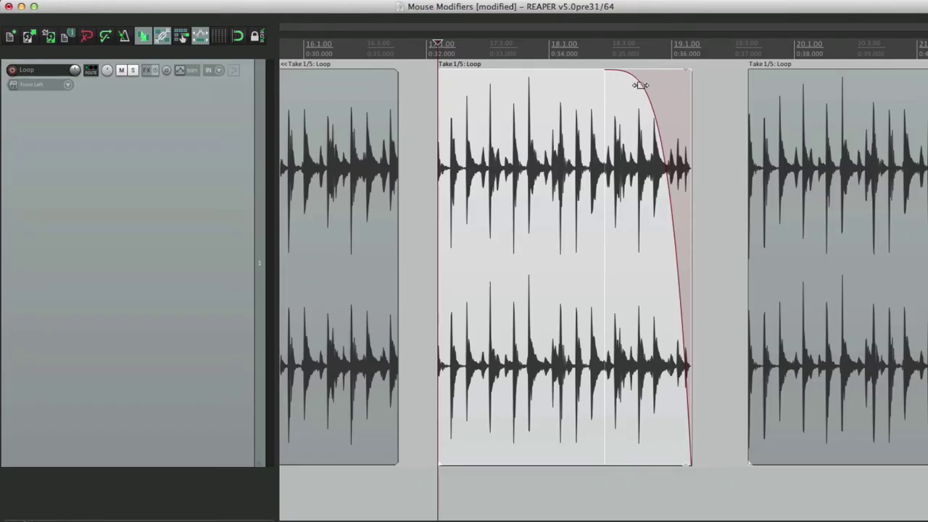
- Delete the middle Loop item's fade-out through the new modifier, and add a slightly shorter fade-out at its end
{"action": "left_click", "coordinate": [640, 85]}
{"action": "left_click_drag", "start_coordinate": [690, 76], "coordinate": [614, 100]}
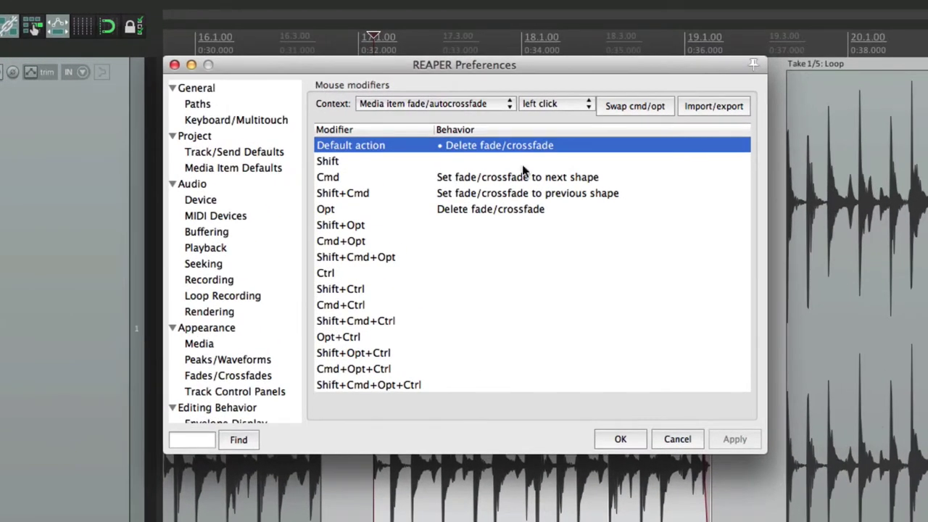
- Set the left click default action to Set fade/crossfade to next shape and cycle the middle Loop item's fade-out through several shapes
{"action": "left_click", "coordinate": [515, 147]}
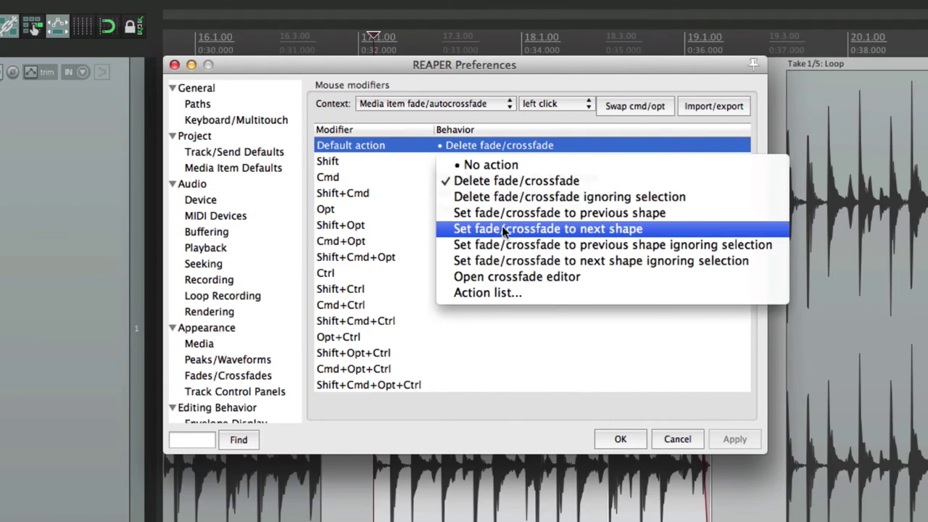
{"action": "left_click", "coordinate": [506, 229]}
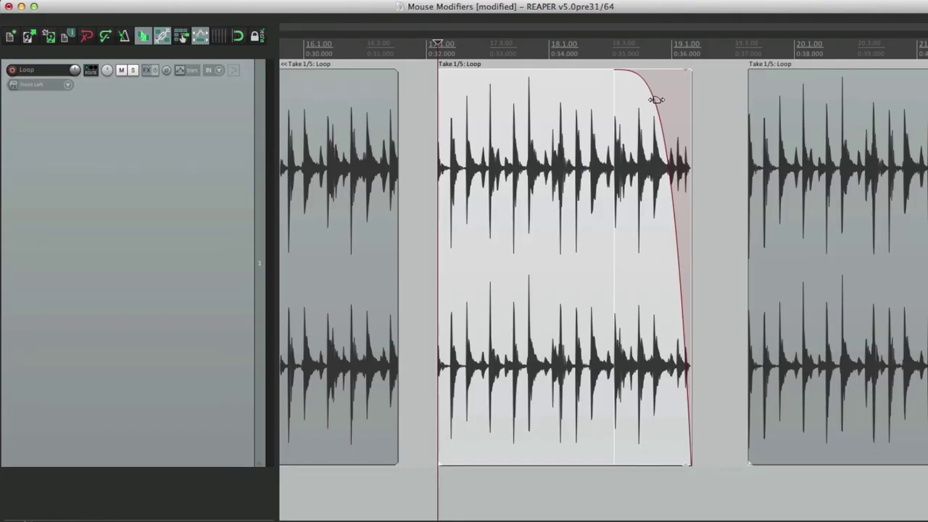
{"action": "left_click", "coordinate": [655, 101]}
{"action": "left_click", "coordinate": [648, 103]}
{"action": "left_click", "coordinate": [614, 116]}
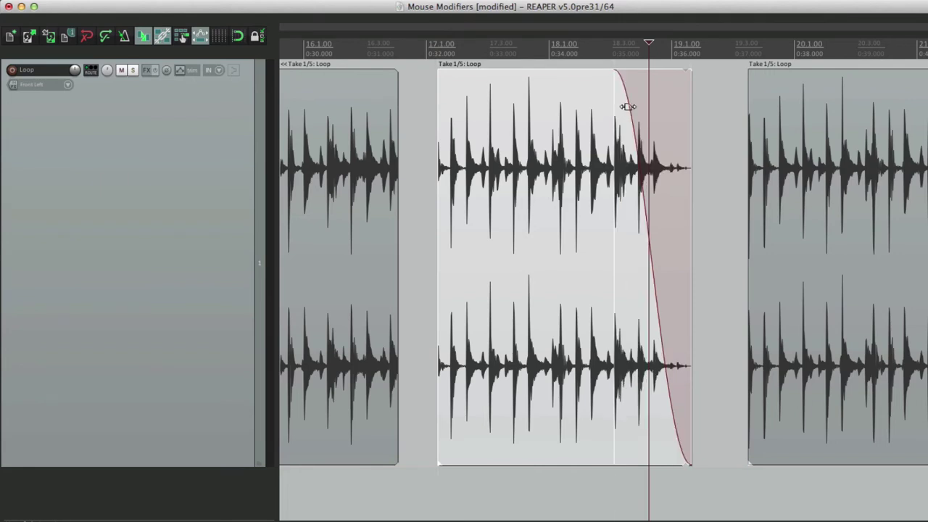
{"action": "left_click", "coordinate": [627, 106]}
{"action": "left_click", "coordinate": [635, 102]}
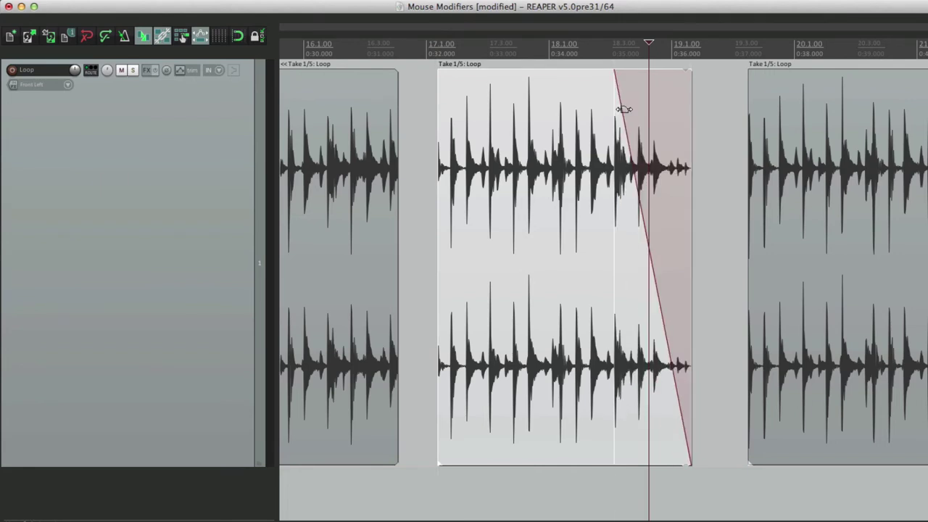
{"action": "left_click", "coordinate": [621, 115]}
{"action": "left_click", "coordinate": [634, 108]}
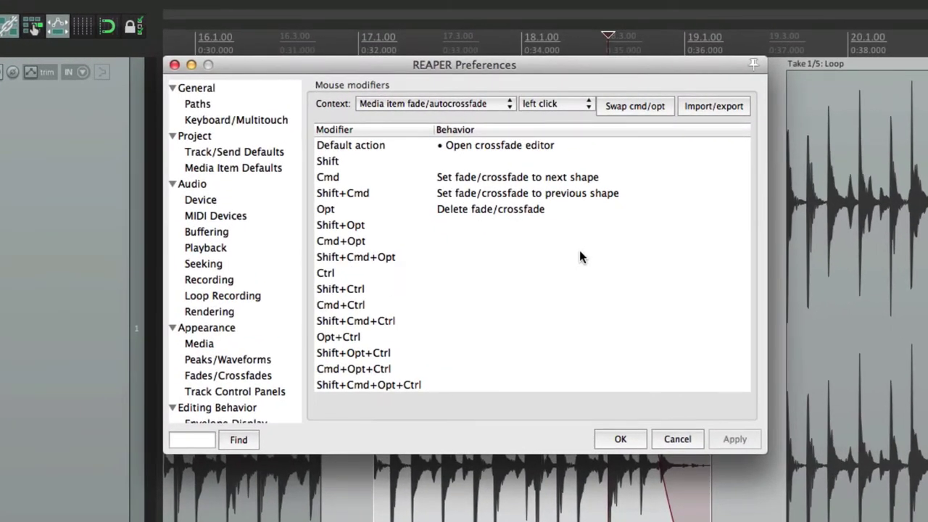
- Display the fade/autocrossfade left drag modifiers and shorten the middle Loop item's fade-out to about 0.876 s
{"action": "left_click", "coordinate": [555, 105]}
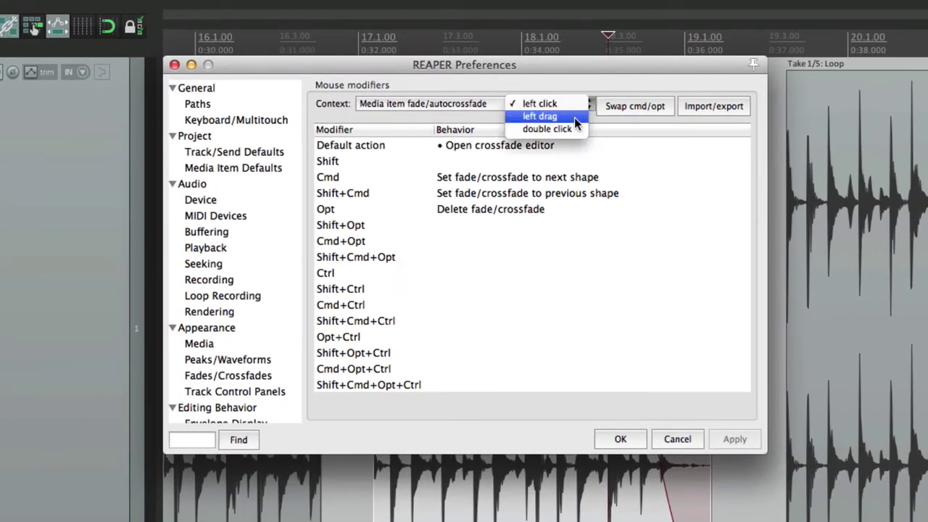
{"action": "left_click", "coordinate": [574, 117]}
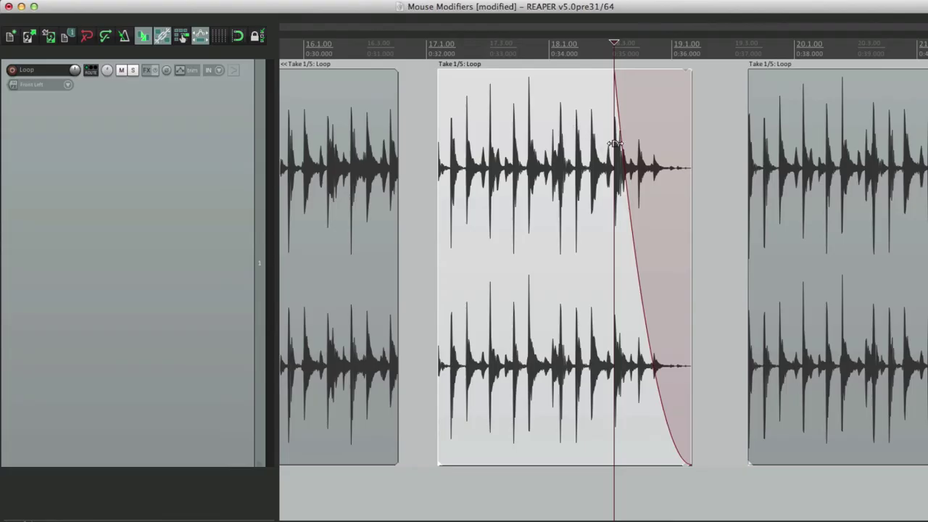
{"action": "left_click_drag", "start_coordinate": [611, 176], "coordinate": [635, 149]}
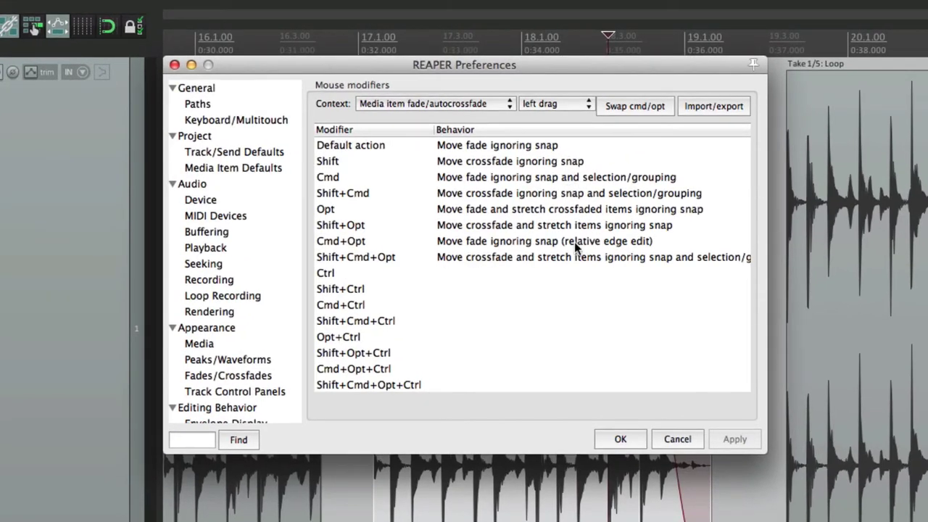
- Set the left drag default action to Adjust fade curve: Just adjust curve, and bend the middle Loop item's fade-out curve outward
{"action": "double_click", "coordinate": [517, 143]}
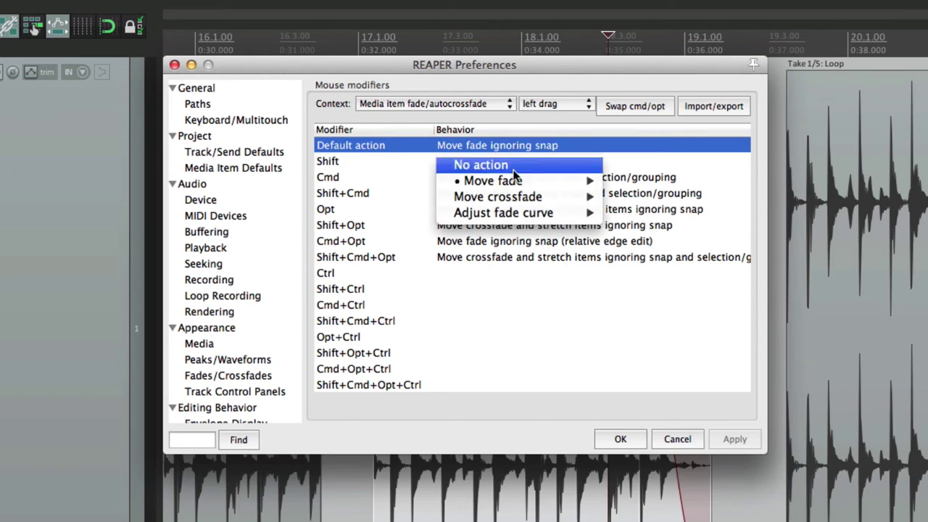
{"action": "mouse_move", "coordinate": [512, 183]}
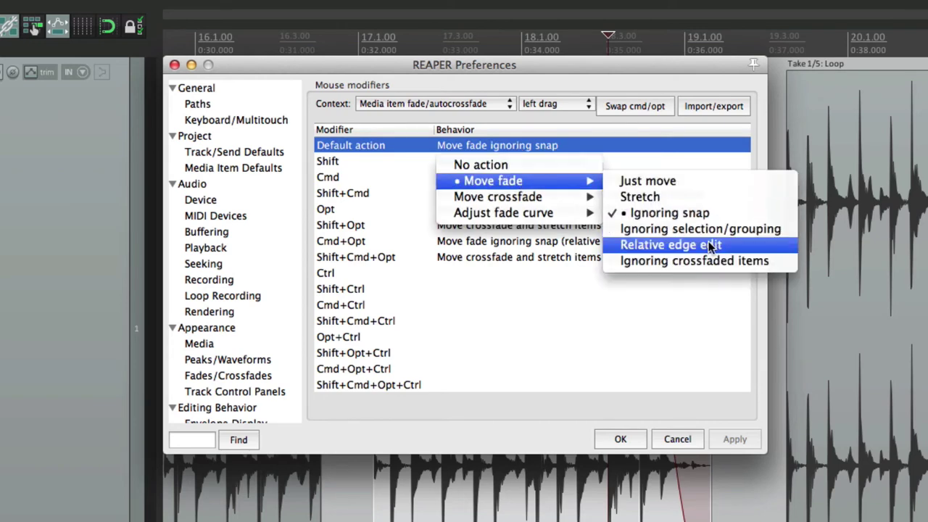
{"action": "mouse_move", "coordinate": [576, 199]}
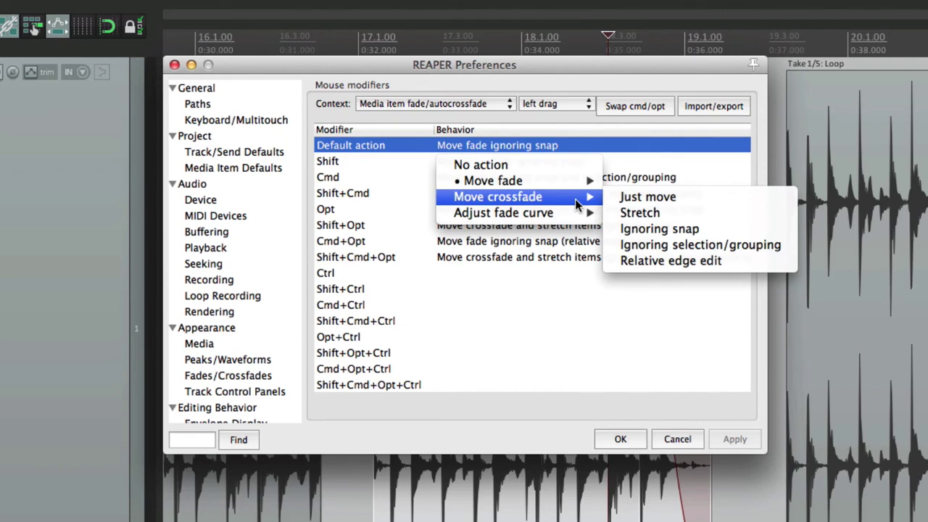
{"action": "mouse_move", "coordinate": [569, 217]}
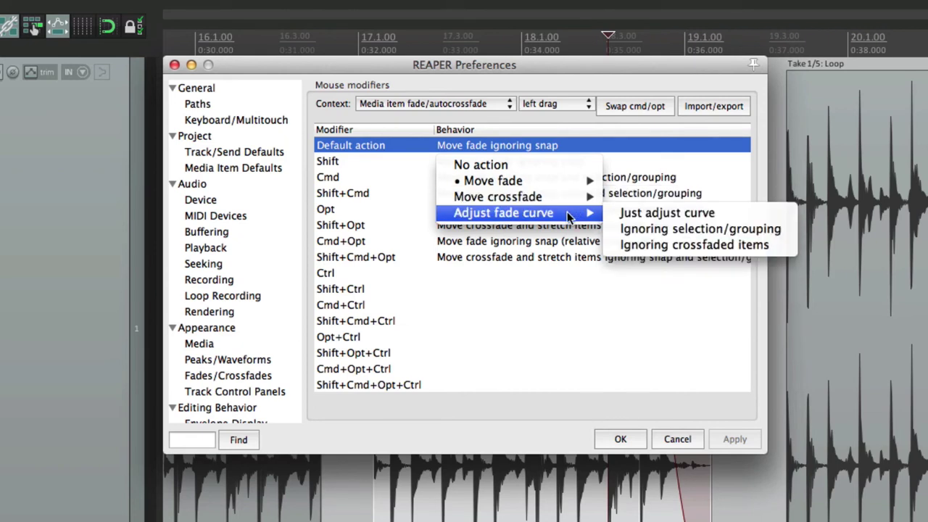
{"action": "left_click", "coordinate": [638, 211]}
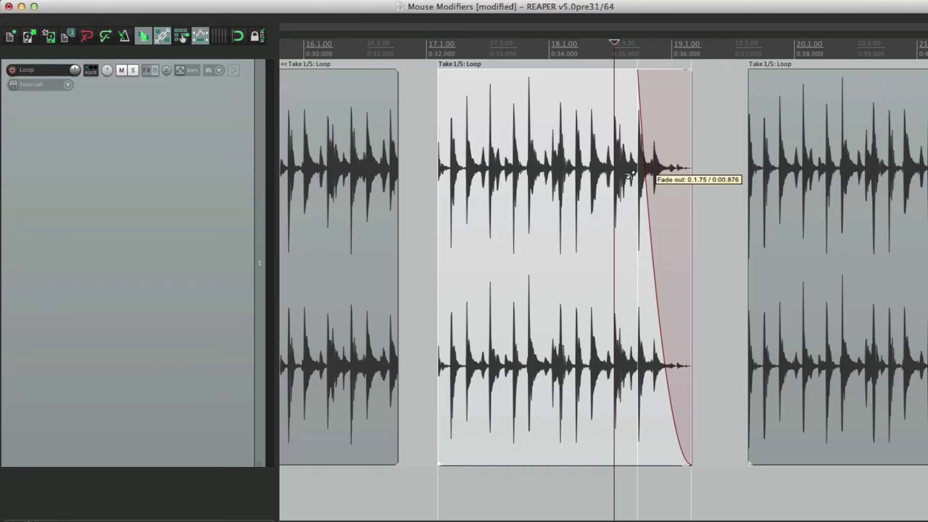
{"action": "left_click_drag", "start_coordinate": [629, 181], "coordinate": [659, 209]}
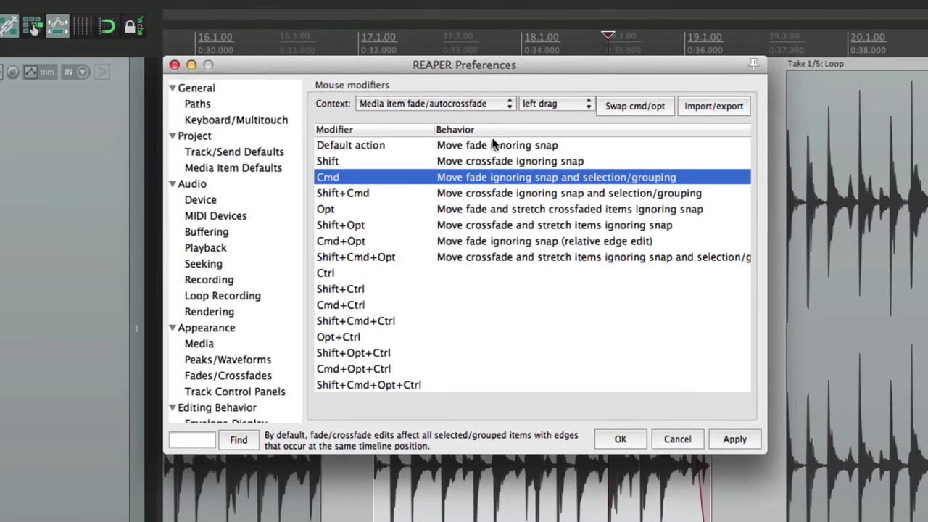
- Display the fade/autocrossfade double click modifiers and trigger the default Open crossfade editor action on the middle Loop item's fade-out
{"action": "left_click", "coordinate": [526, 124]}
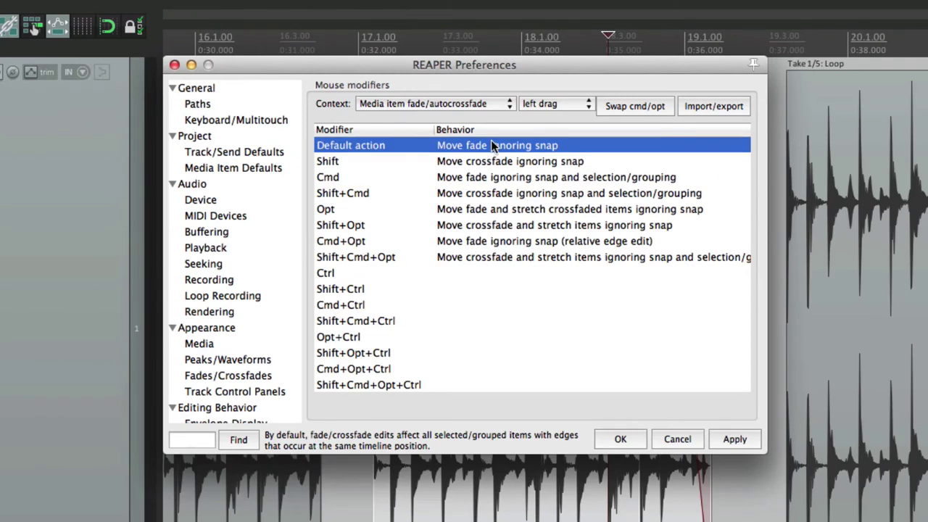
{"action": "left_click", "coordinate": [562, 107]}
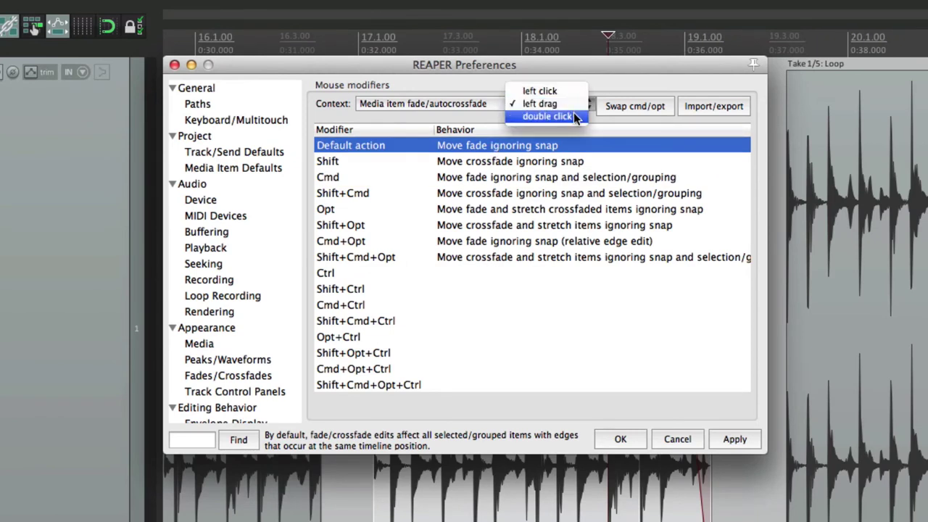
{"action": "left_click", "coordinate": [573, 116]}
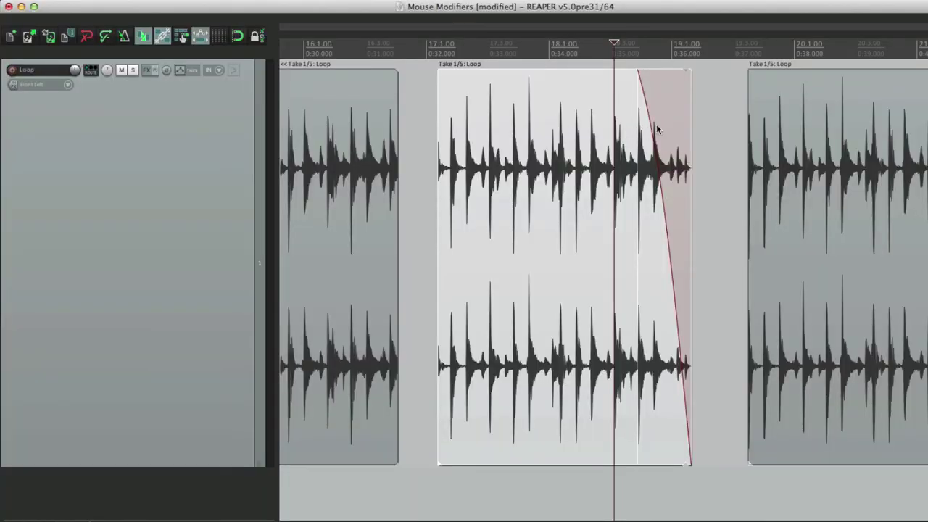
{"action": "double_click", "coordinate": [648, 128]}
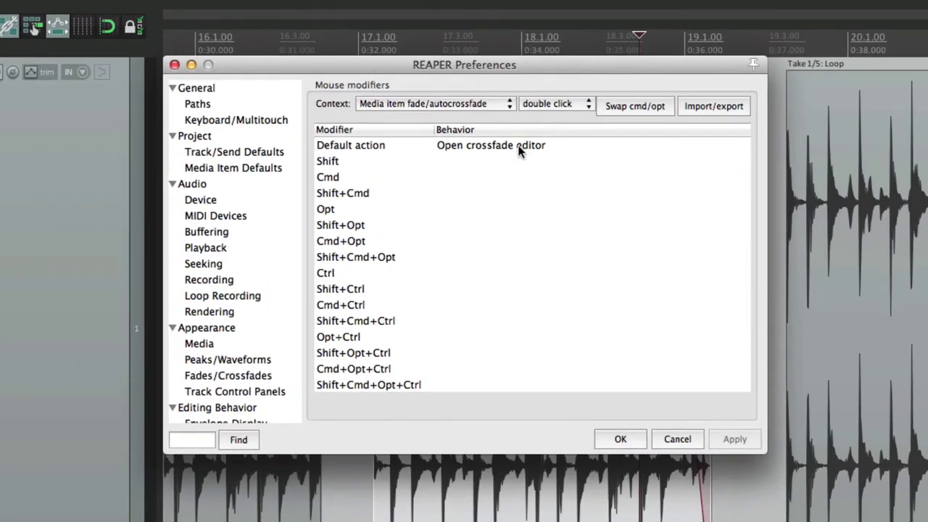
- Set the double click default action to Item properties: Toggle mute, filtering by "mute", and mute and unmute the middle Loop item from its fade-out
{"action": "left_click", "coordinate": [568, 128]}
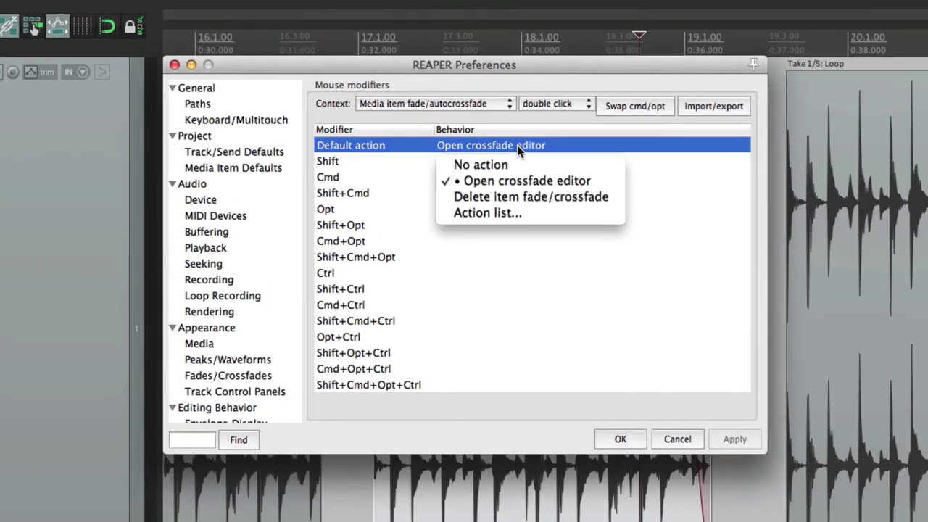
{"action": "left_click", "coordinate": [519, 215]}
{"action": "left_click", "coordinate": [417, 135]}
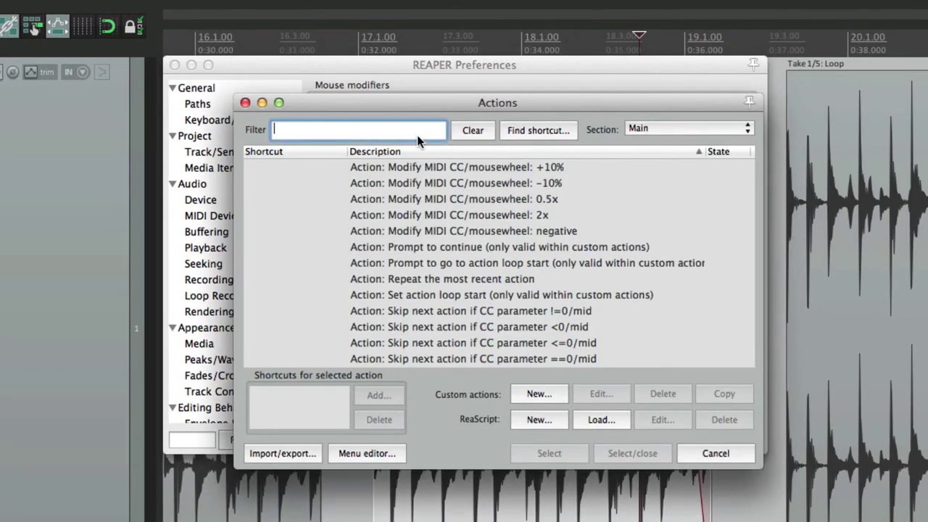
{"action": "type", "text": "mute"}
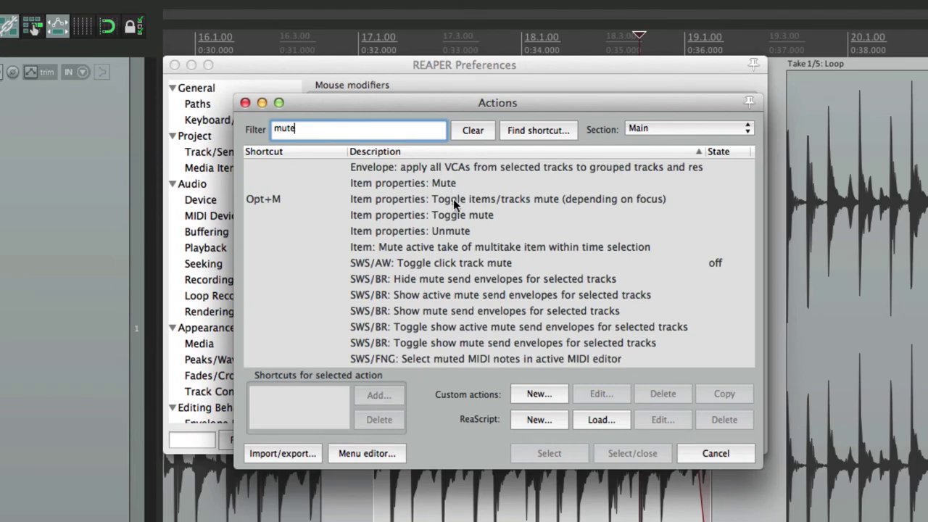
{"action": "left_click", "coordinate": [452, 214]}
{"action": "double_click", "coordinate": [452, 215]}
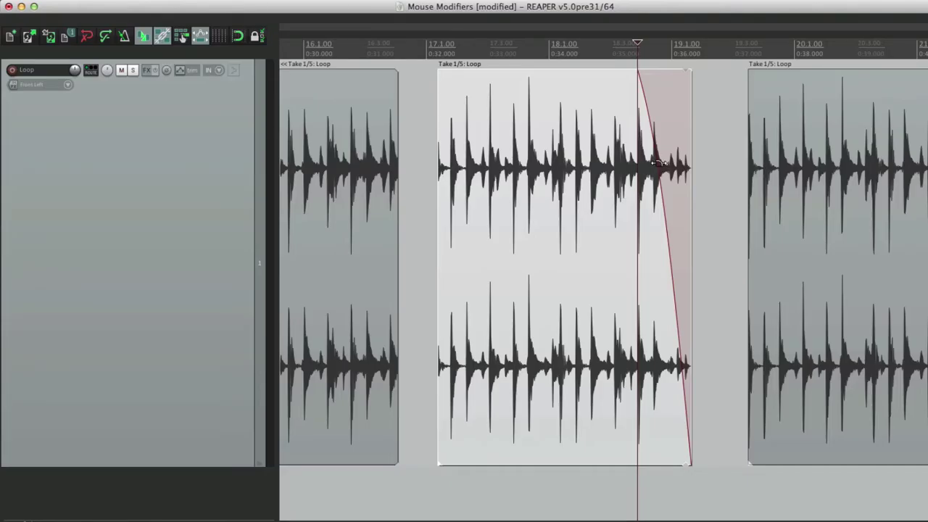
{"action": "left_click", "coordinate": [658, 163]}
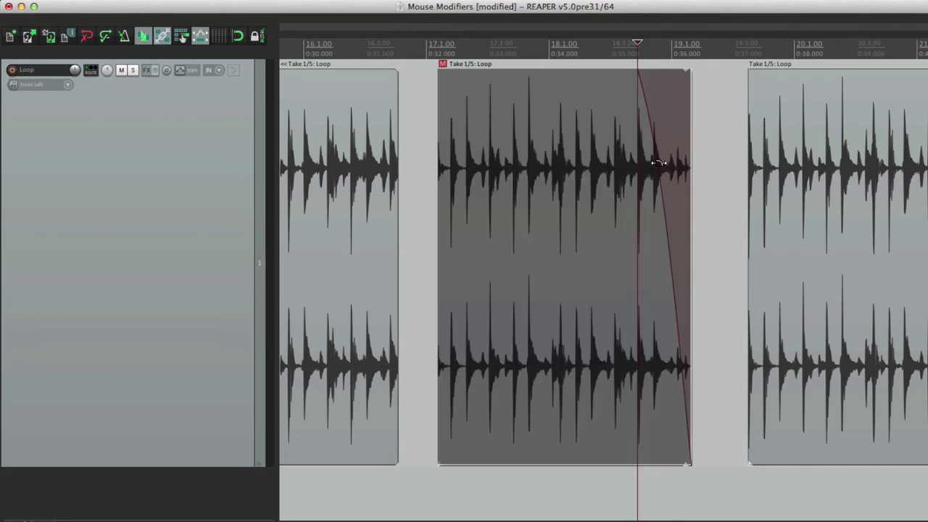
{"action": "left_click", "coordinate": [657, 163]}
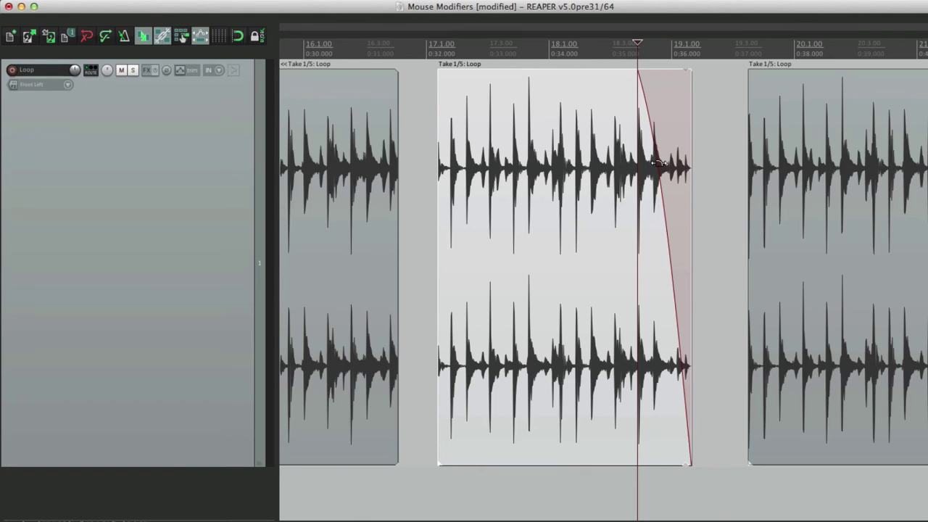
- Reopen the preferences and display the mouse modifiers of the Media item fade intersection context for double click
{"action": "key", "text": "super+comma"}
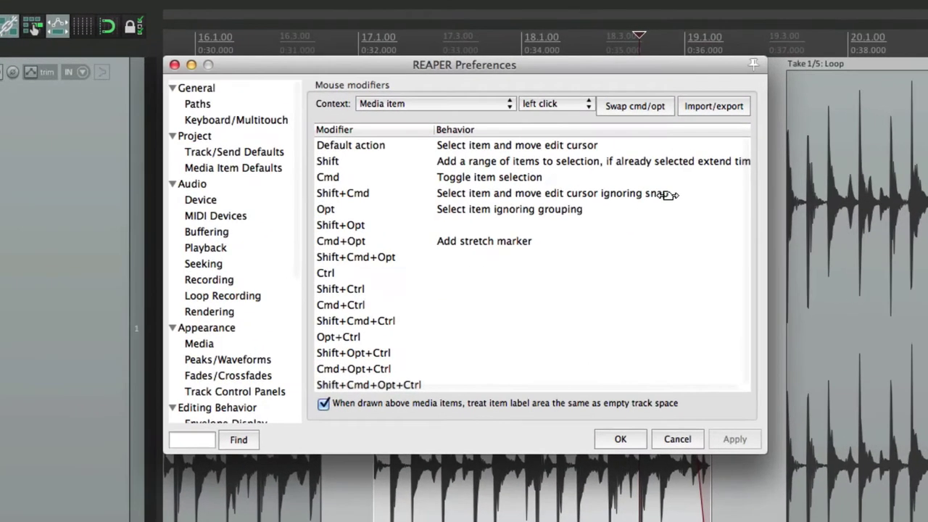
{"action": "left_click", "coordinate": [479, 107]}
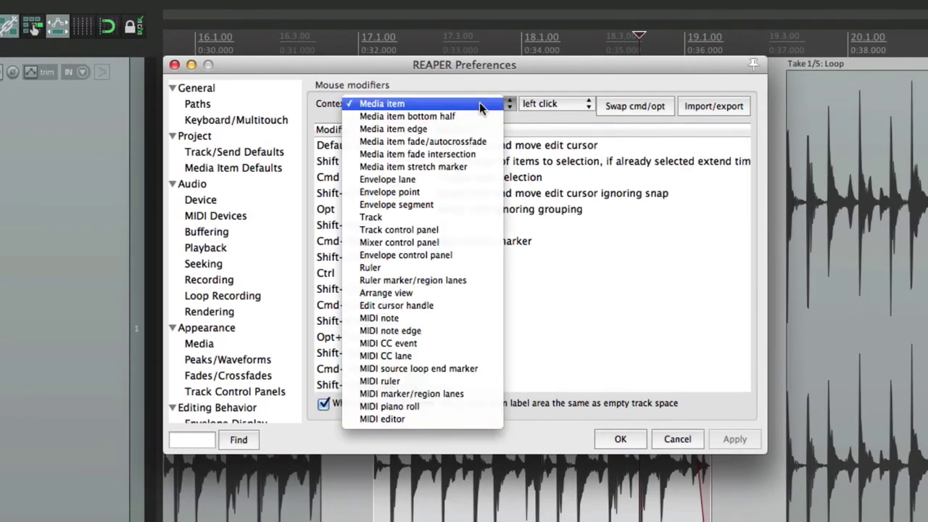
{"action": "left_click", "coordinate": [490, 154]}
{"action": "left_click", "coordinate": [535, 104]}
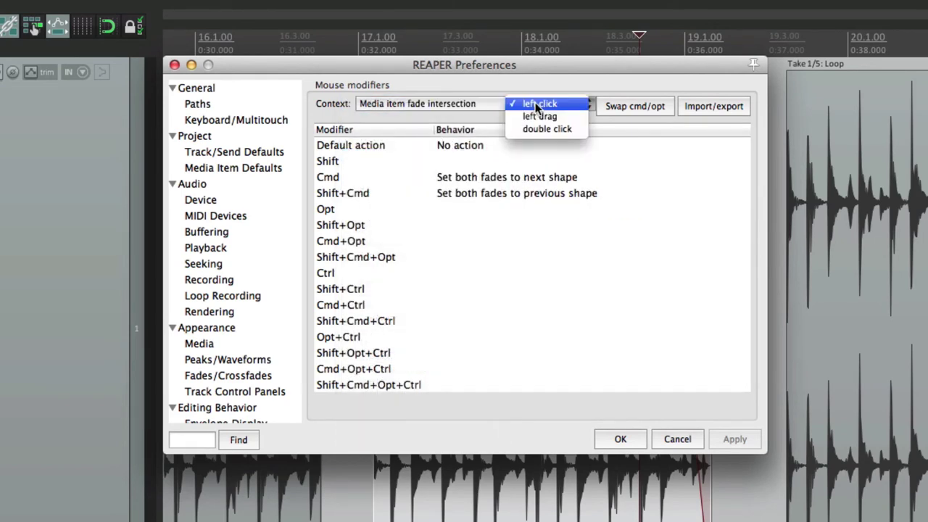
{"action": "left_click", "coordinate": [574, 124]}
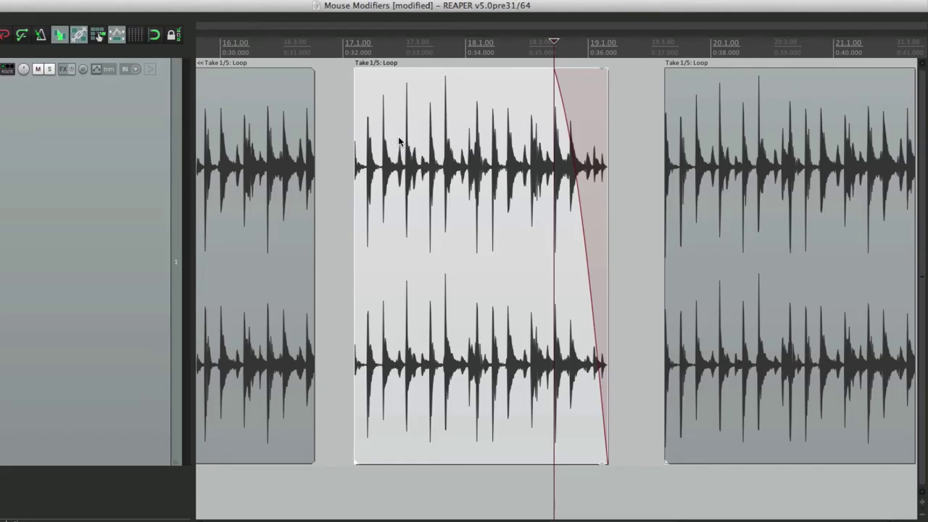
- Move the middle Loop item to start just past 18.1.00, crossfading into the following item, and trigger the fade intersection's double click action
{"action": "left_click_drag", "start_coordinate": [398, 141], "coordinate": [558, 149]}
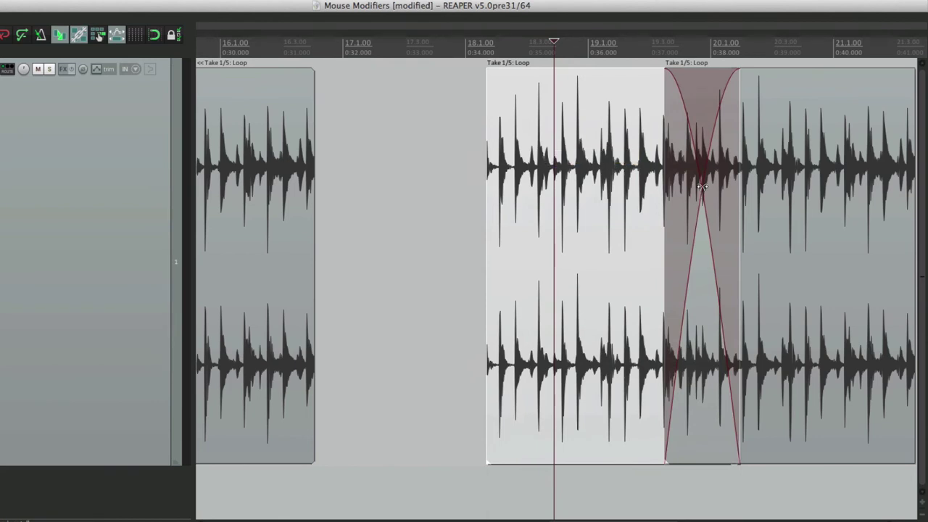
{"action": "double_click", "coordinate": [701, 187]}
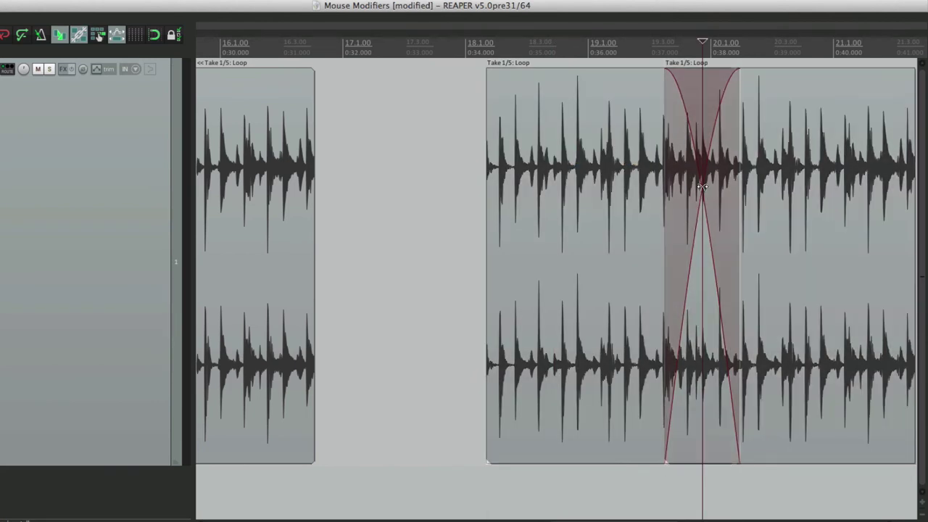
{"action": "left_click", "coordinate": [462, 171]}
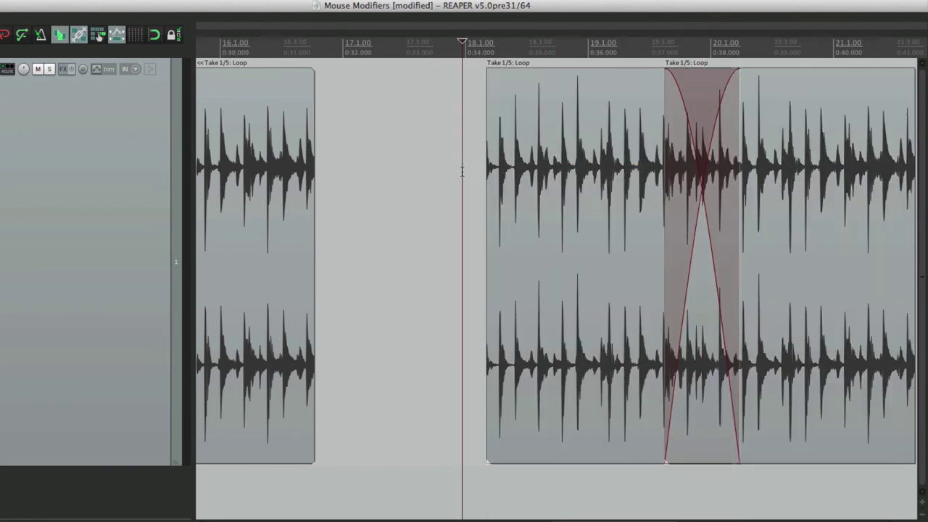
- Adjust the crossfade between the two overlapping Loop items from their fade intersection
{"action": "left_click_drag", "start_coordinate": [708, 177], "coordinate": [703, 203]}
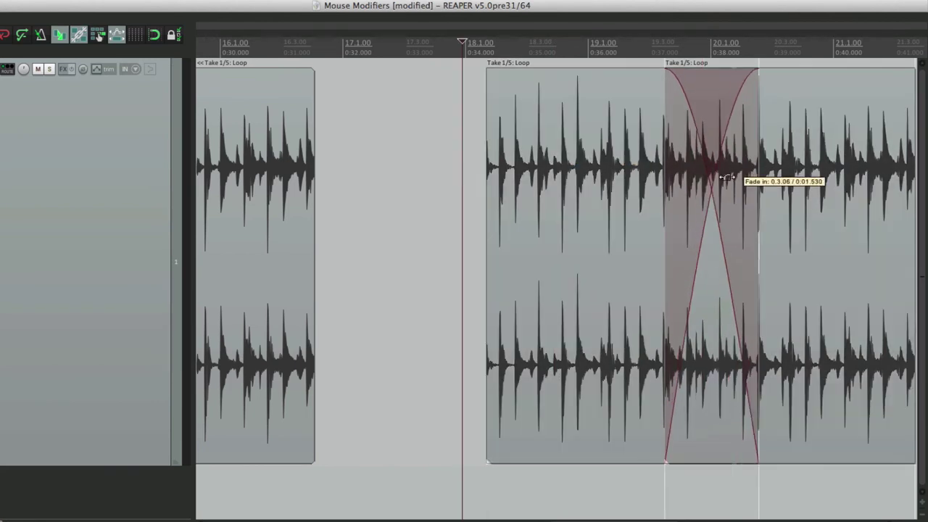
- Reopen the preferences and display the left drag mouse modifiers of the Media item stretch marker context
{"action": "key", "text": "super+comma"}
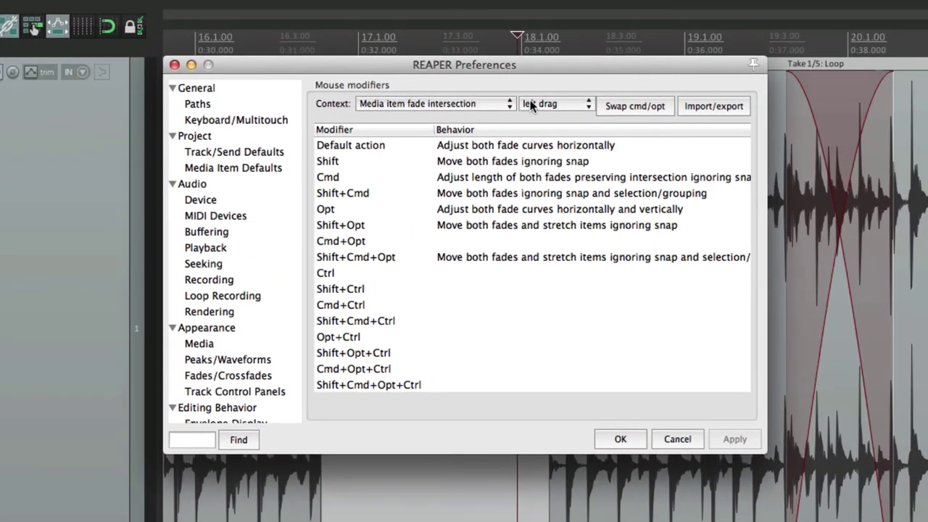
{"action": "left_click", "coordinate": [482, 105]}
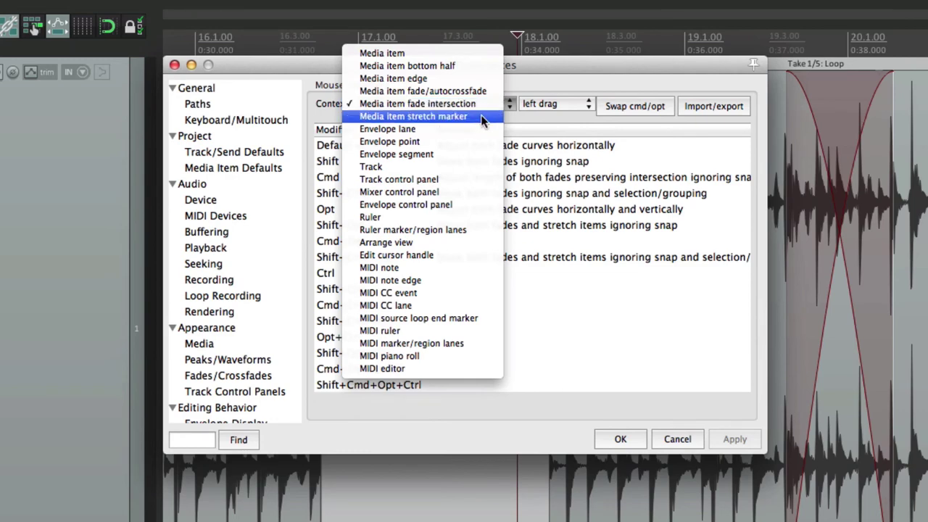
{"action": "left_click", "coordinate": [481, 116]}
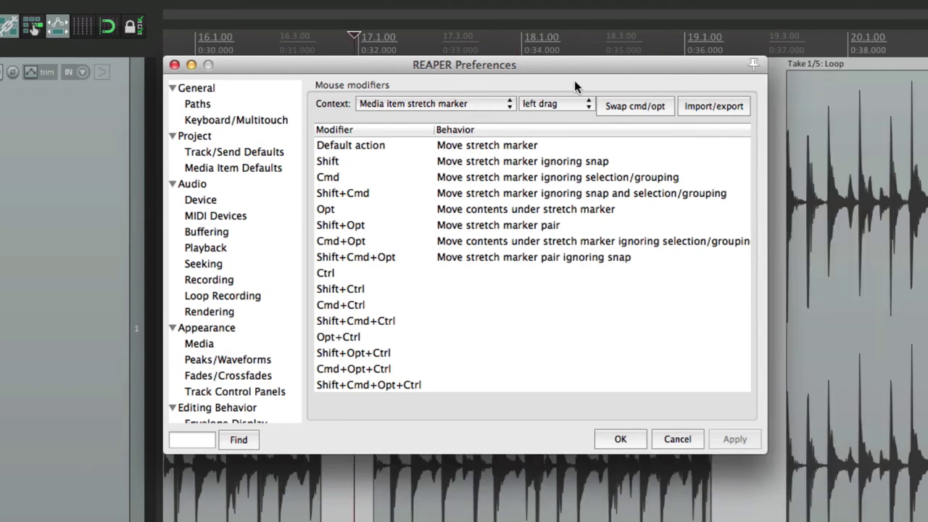
{"action": "left_click", "coordinate": [569, 103]}
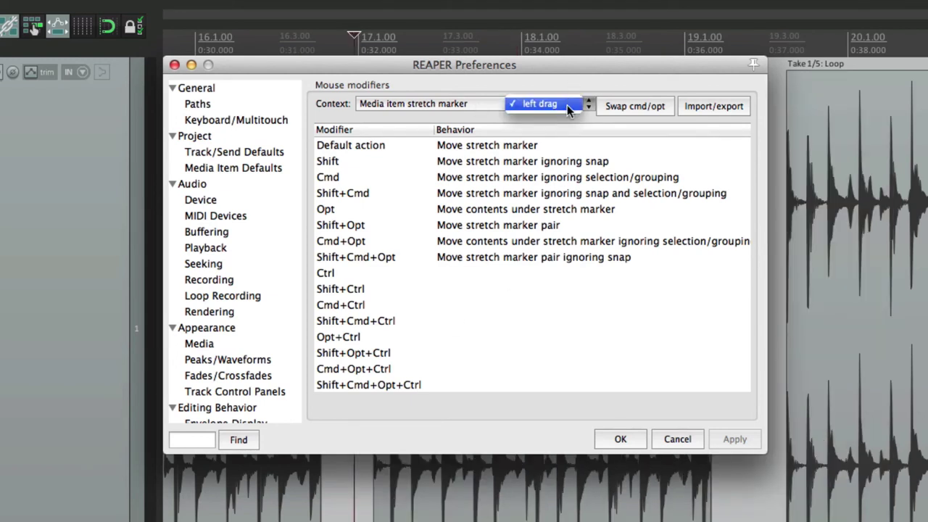
{"action": "left_click", "coordinate": [567, 104]}
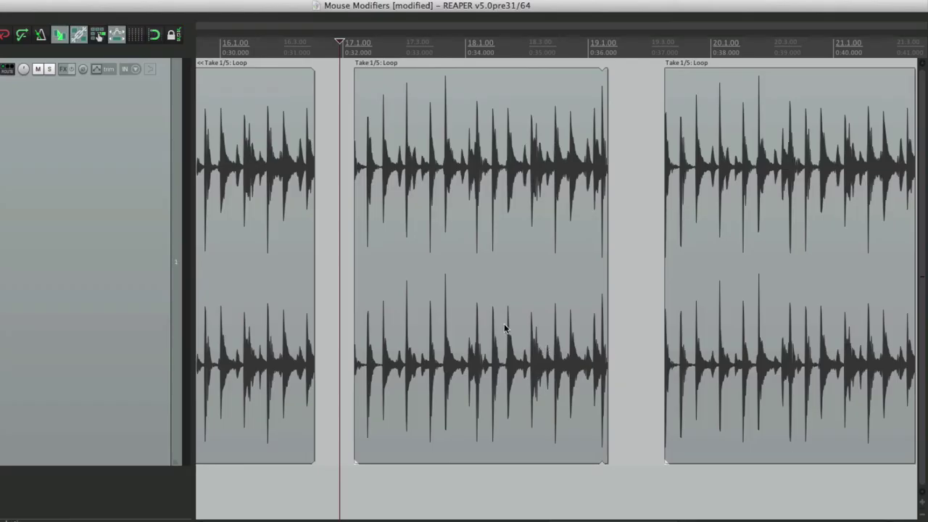
- Add five stretch markers to the middle Loop item, spread from just past 17.3.50 to about 18.2.50
{"action": "left_click", "coordinate": [424, 330]}
{"action": "scroll", "coordinate": [424, 330], "scroll_direction": "up", "scroll_amount": 4}
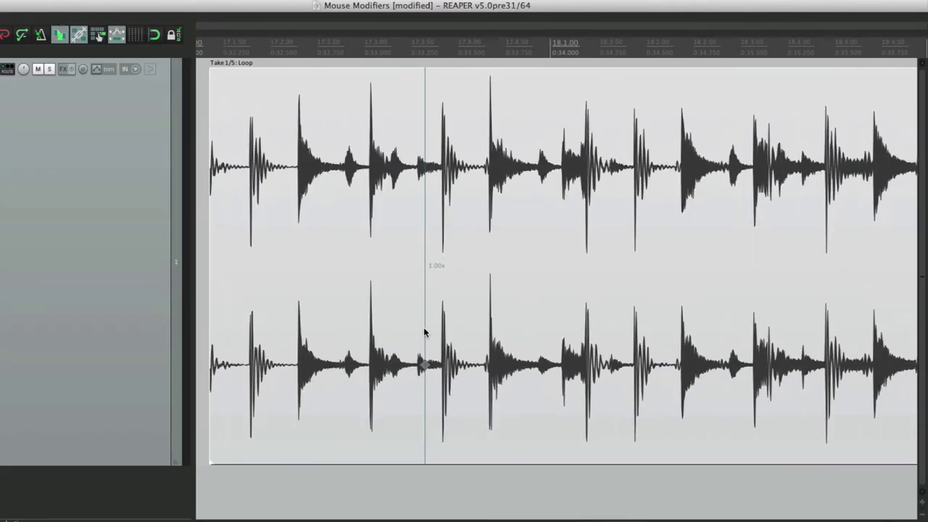
{"action": "left_click", "coordinate": [466, 323]}
{"action": "left_click", "coordinate": [535, 326]}
{"action": "left_click", "coordinate": [610, 327]}
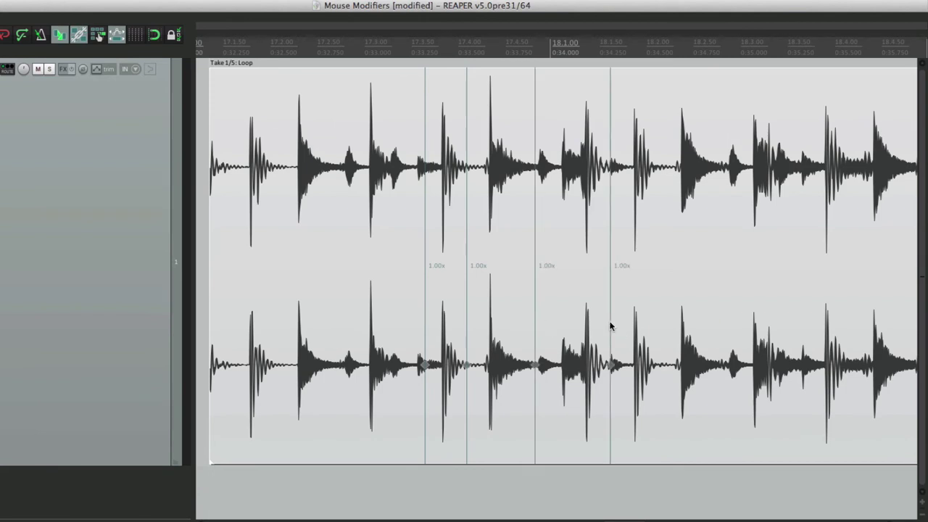
{"action": "left_click", "coordinate": [694, 324]}
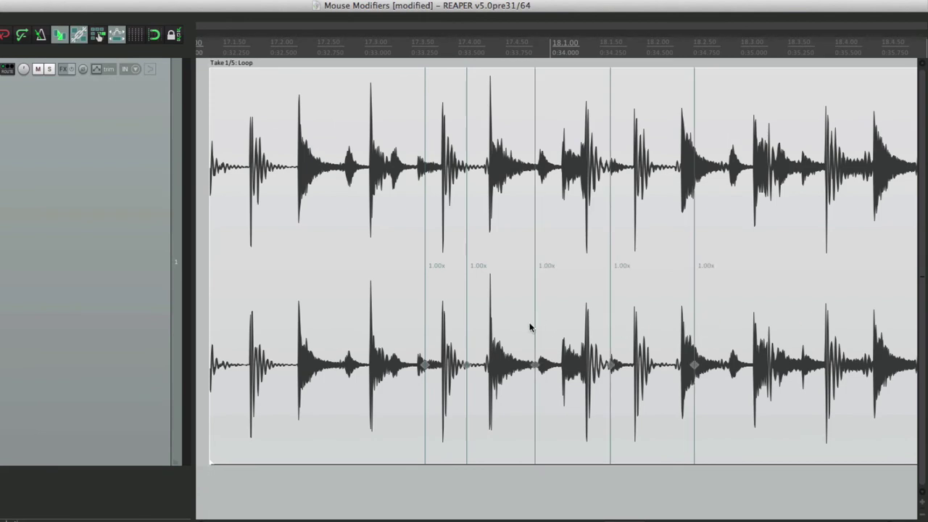
- Move the third stretch marker slightly later, and shift the second and third markers later as a pair until the third passes 18.1.00
{"action": "mouse_move", "coordinate": [537, 364]}
{"action": "left_mouse_down"}
{"action": "mouse_move", "coordinate": [572, 374]}
{"action": "mouse_move", "coordinate": [542, 379]}
{"action": "left_mouse_up"}
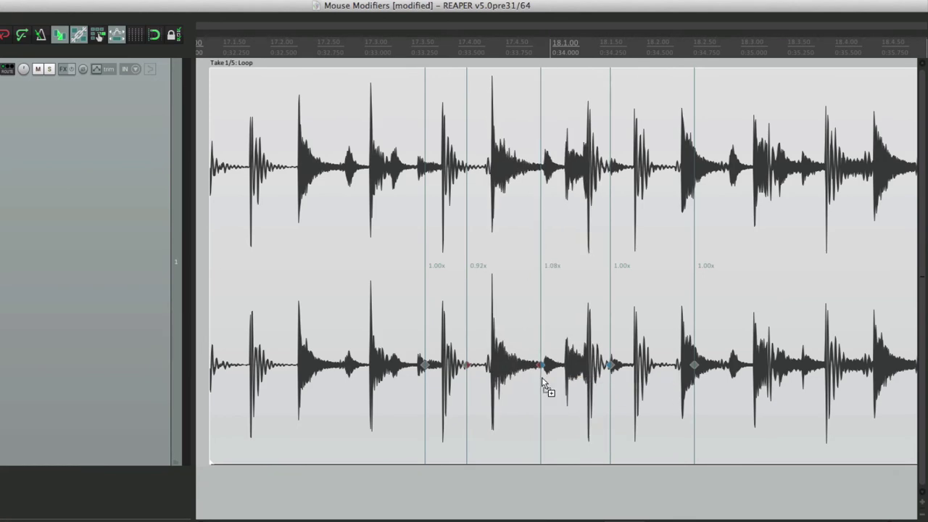
{"action": "key", "text": "super+comma"}
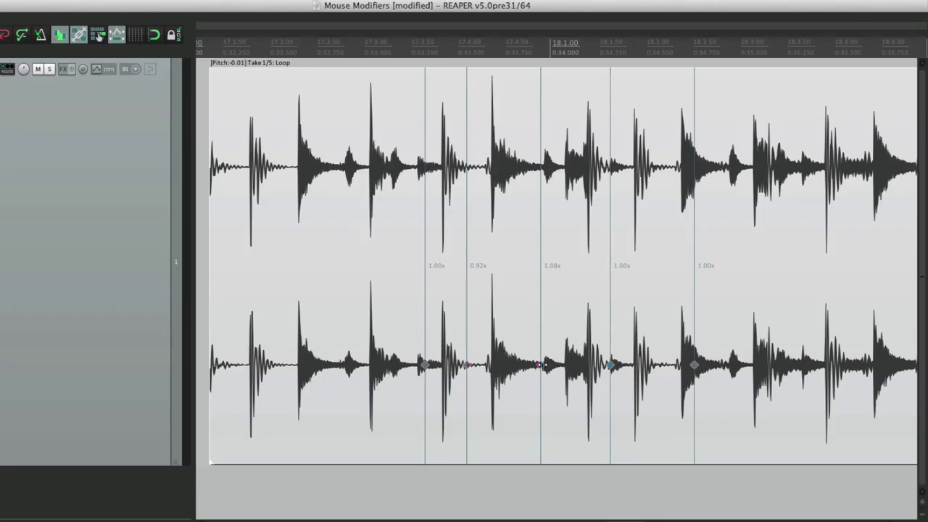
{"action": "mouse_move", "coordinate": [541, 365]}
{"action": "left_mouse_down"}
{"action": "mouse_move", "coordinate": [559, 364]}
{"action": "mouse_move", "coordinate": [528, 369]}
{"action": "mouse_move", "coordinate": [540, 373]}
{"action": "left_mouse_up"}
{"action": "left_click_drag", "start_coordinate": [466, 364], "coordinate": [506, 364]}
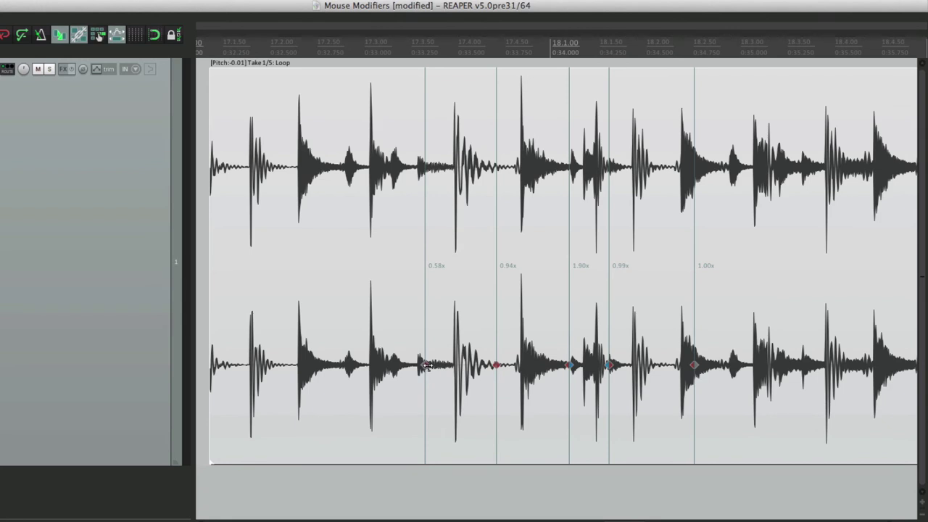
- Move the first and second stretch markers slightly earlier as a pair, and nudge the second one a little further
{"action": "left_click_drag", "start_coordinate": [427, 366], "coordinate": [422, 366]}
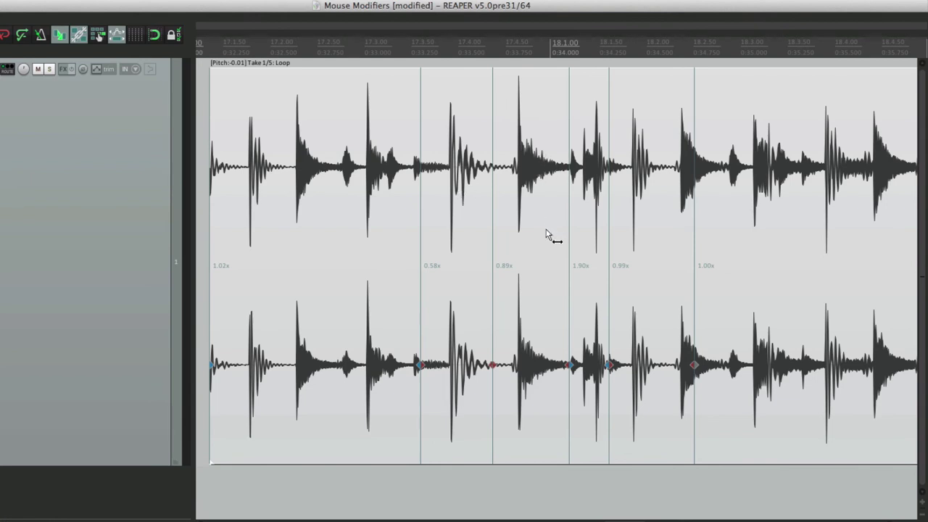
{"action": "left_click_drag", "start_coordinate": [493, 368], "coordinate": [492, 369]}
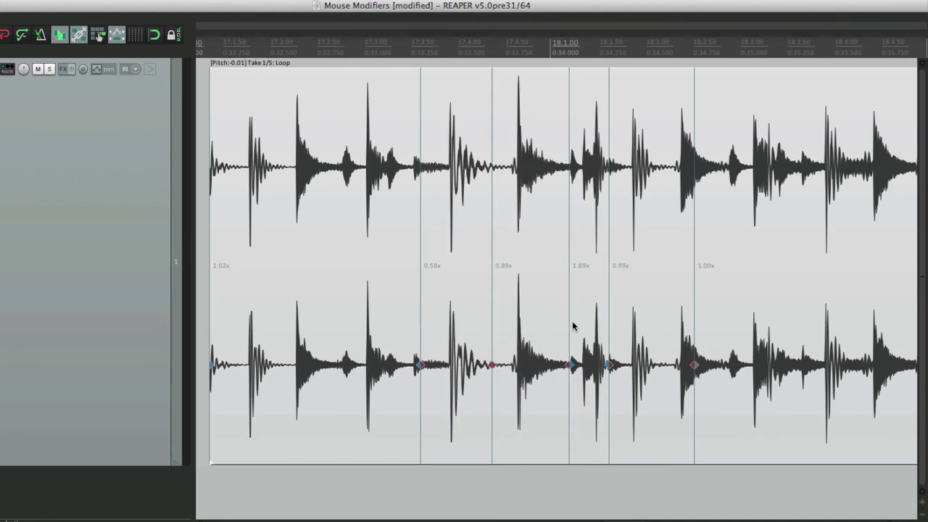
- Reopen the mouse modifiers preferences and show the available contexts
{"action": "key", "text": "super+comma"}
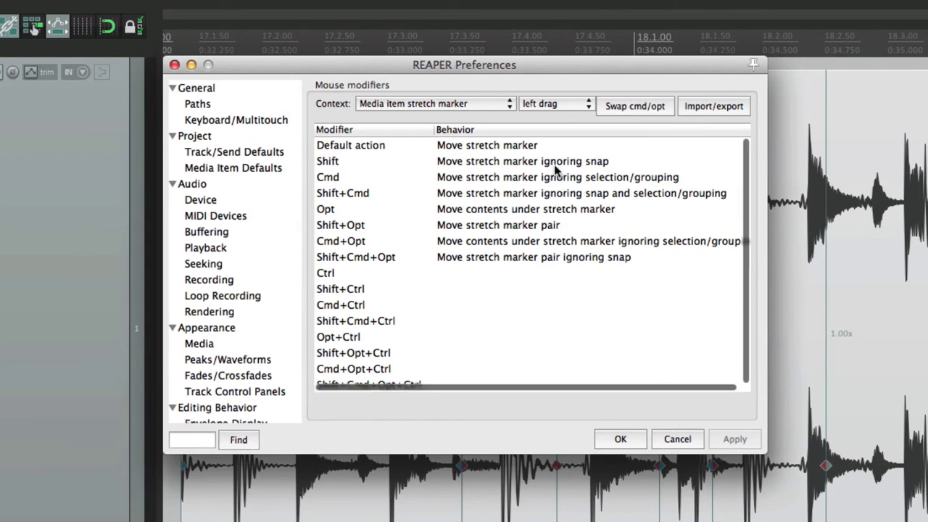
{"action": "left_click", "coordinate": [497, 109]}
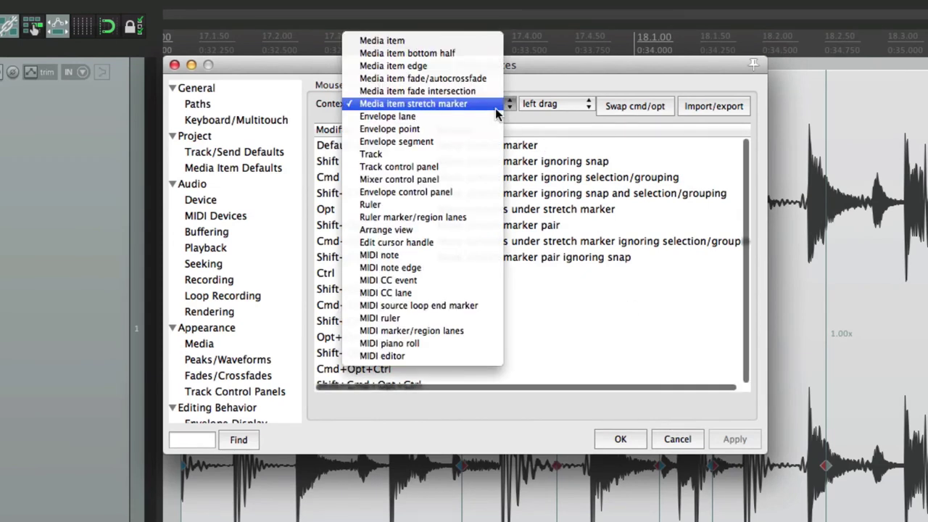